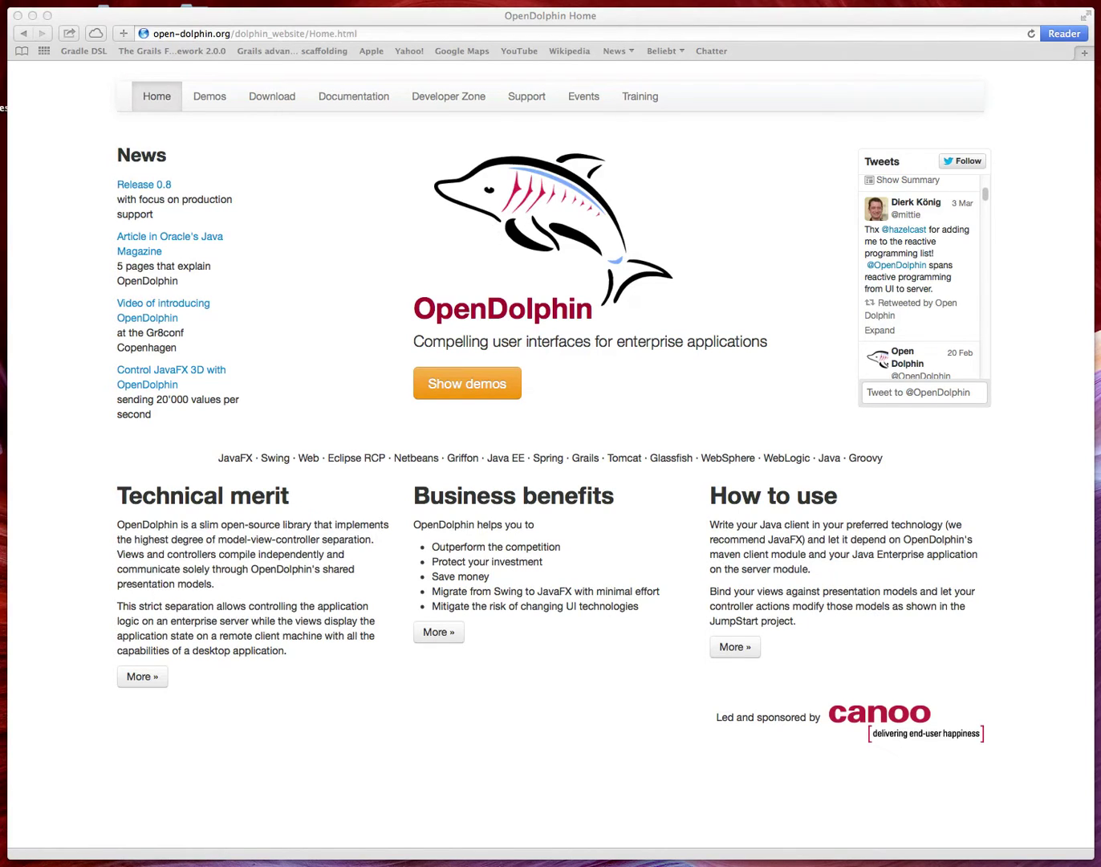
Step: Open the Master-Detail Demo from Top Sites in a new Safari tab
left_click(1085, 54)
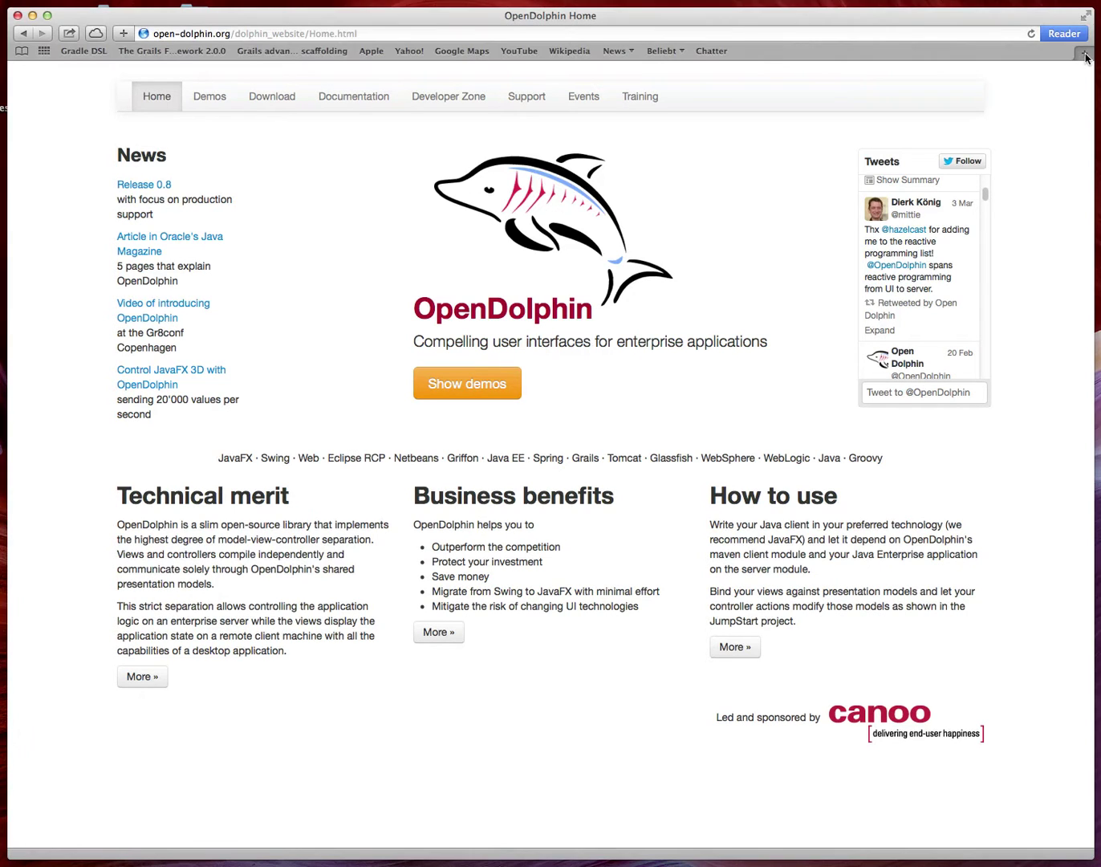
left_click(1086, 55)
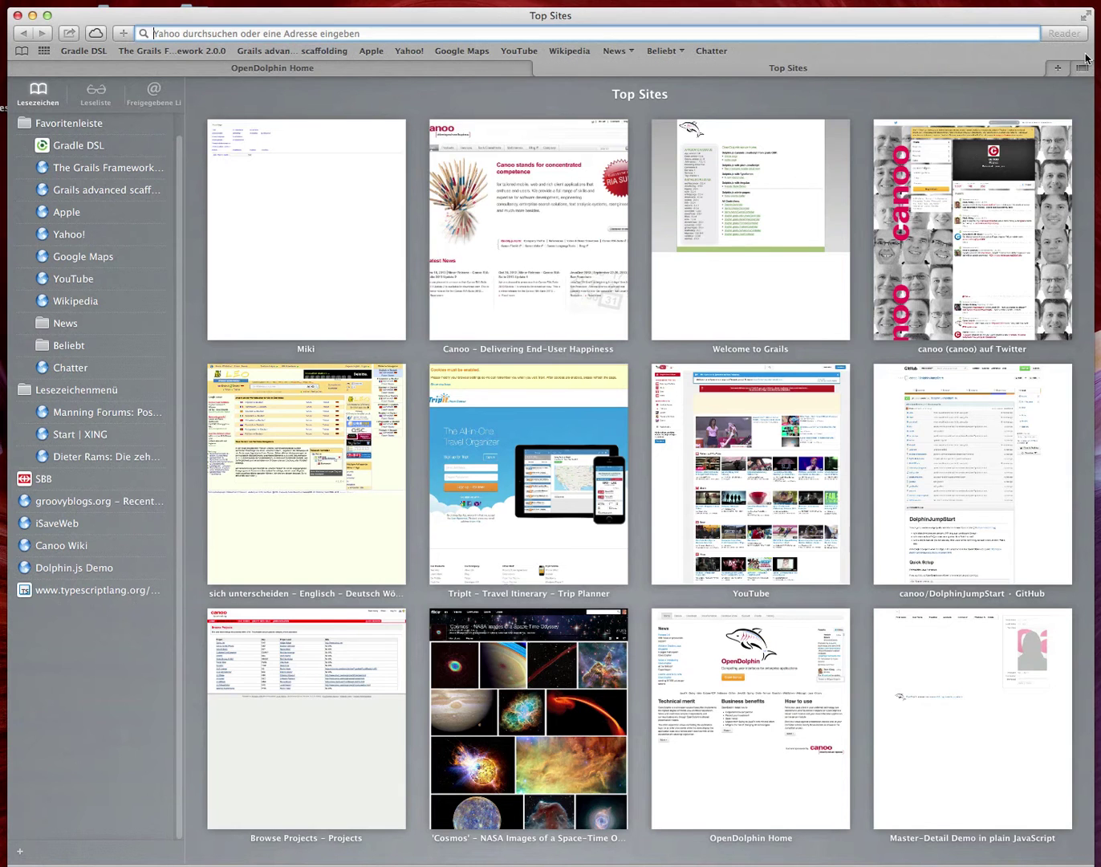
left_click(964, 752)
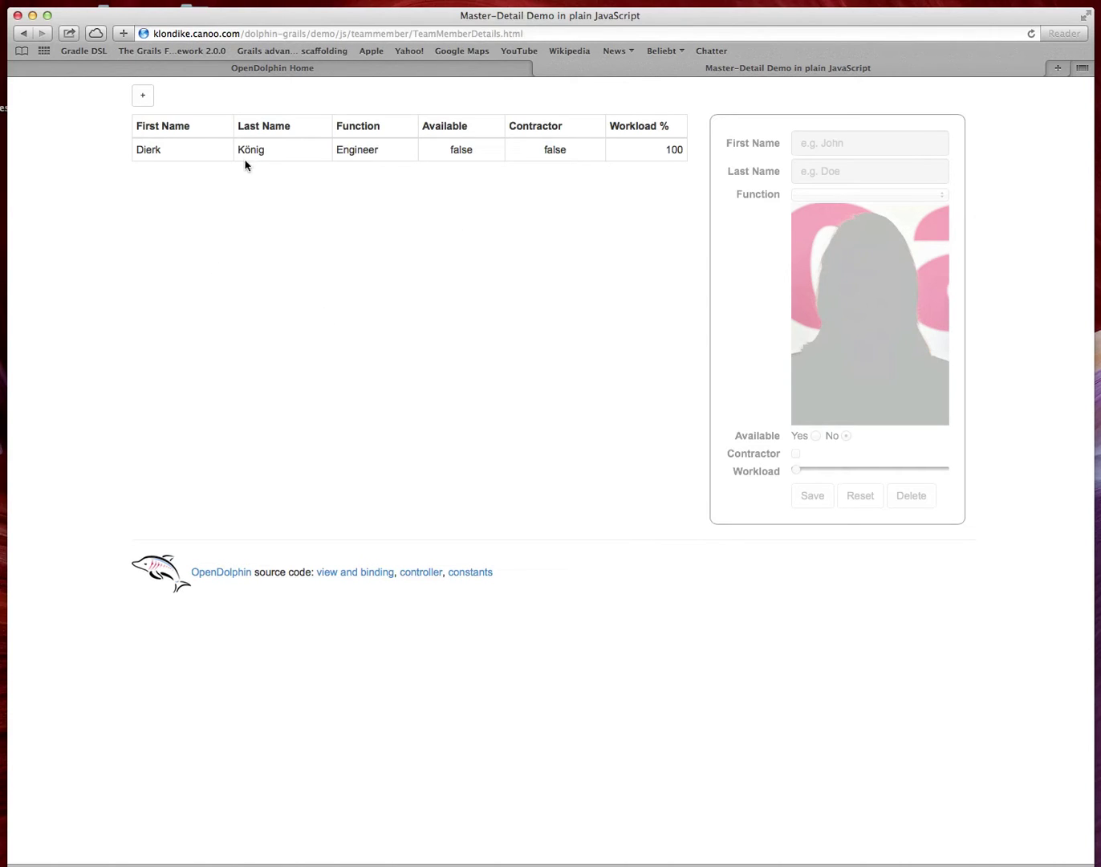
Step: Select the Engineer's row and add 'xxx' to the end of their first name
left_click(274, 152)
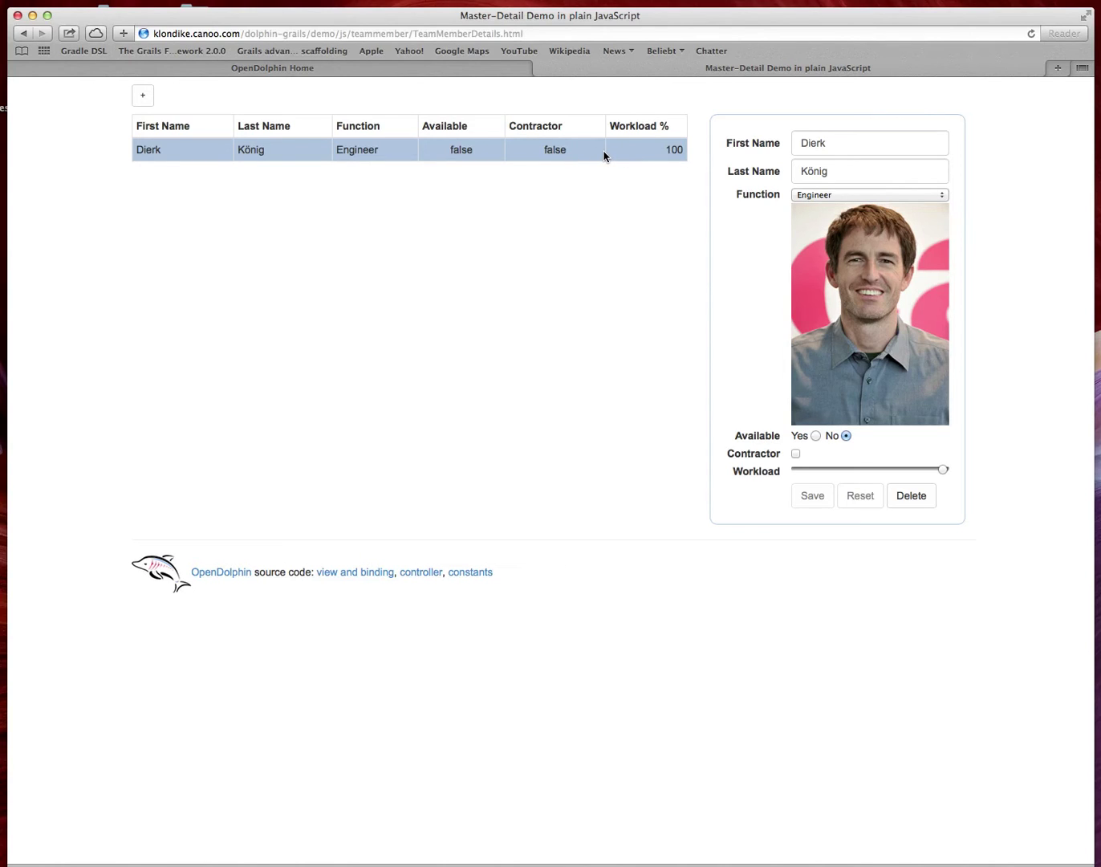
left_click(858, 143)
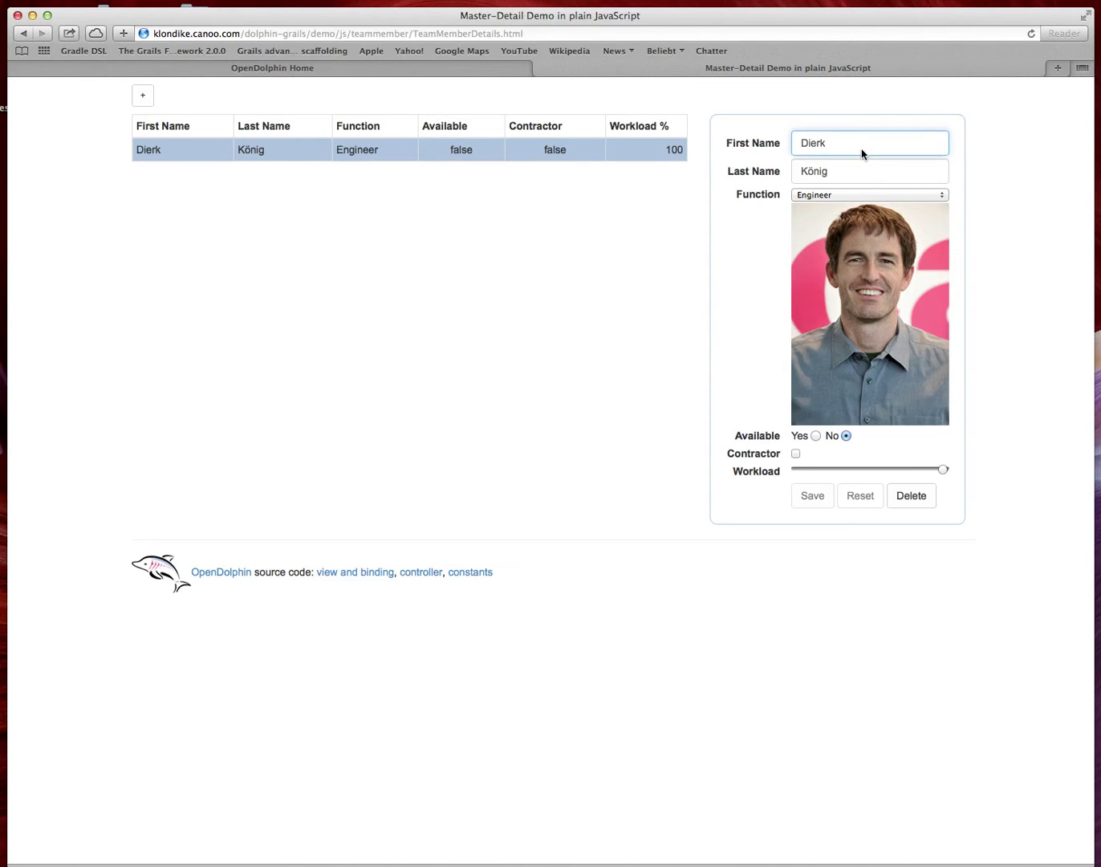
type("xxx")
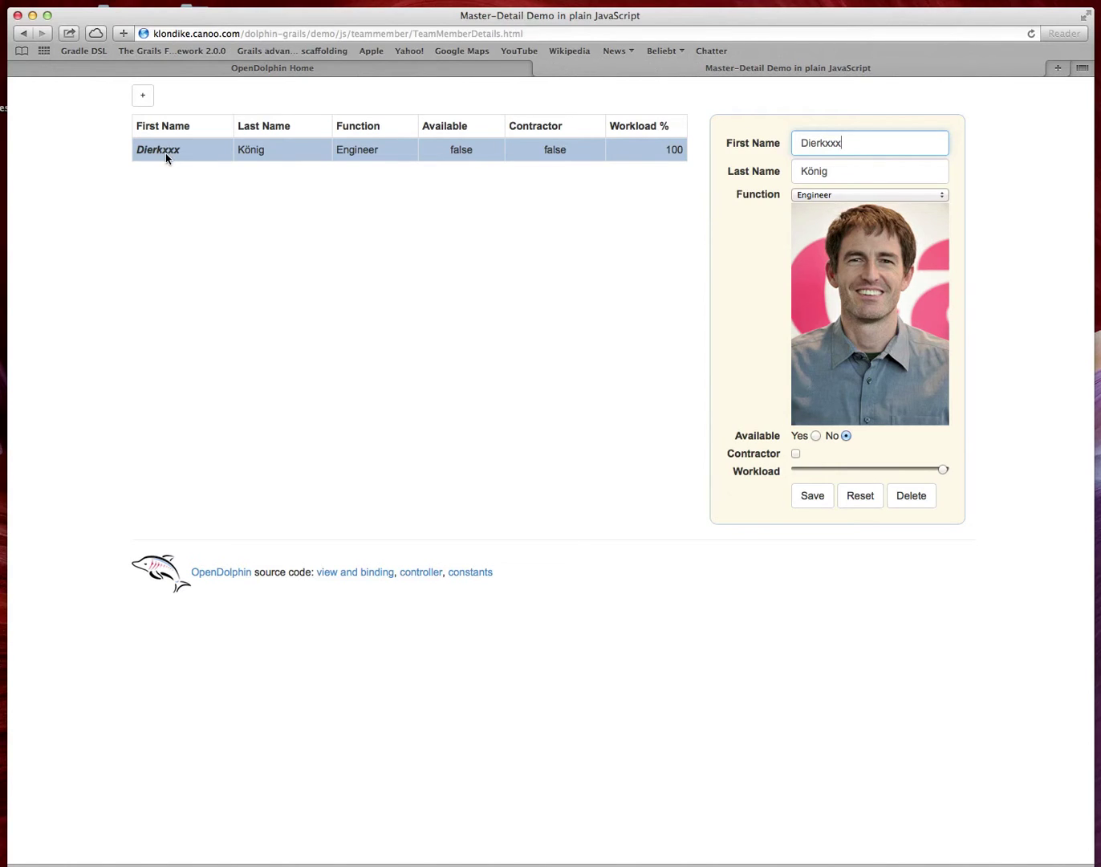
Step: Add five blank team members (Workload 0, not available, not contractor) under the engineer
left_click(145, 98)
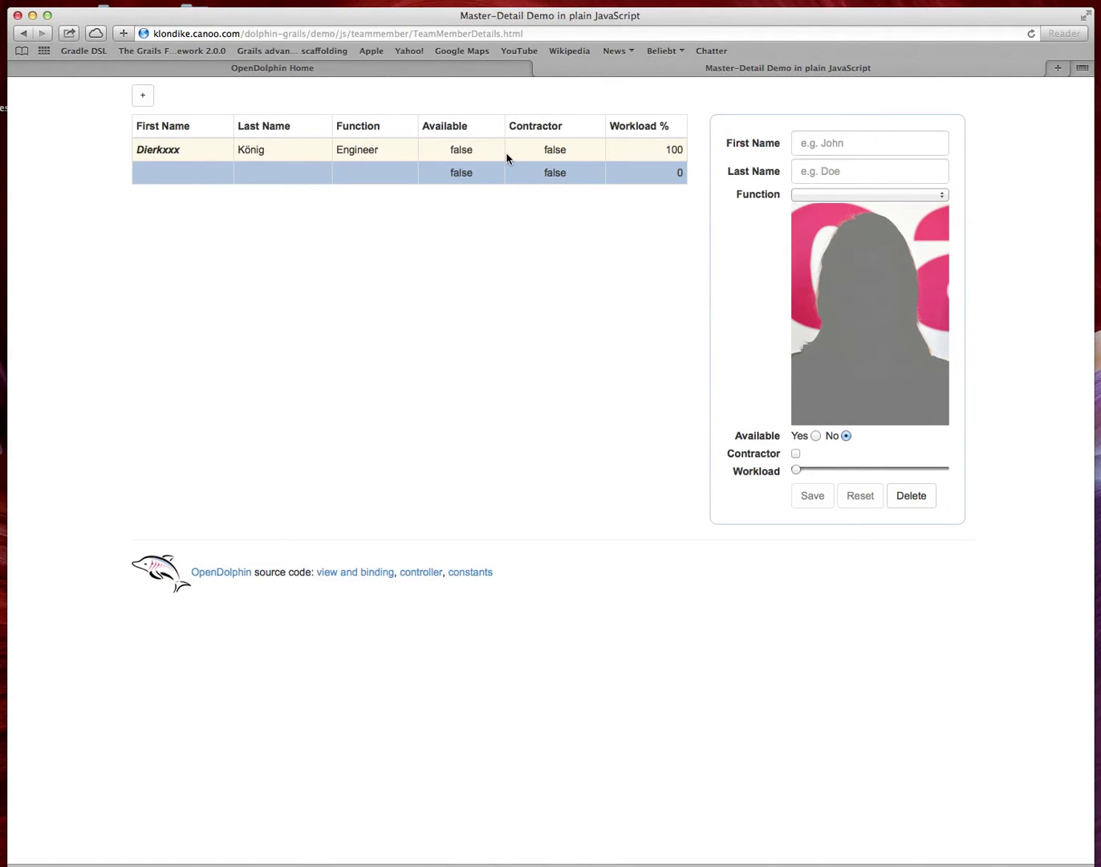
left_click(144, 98)
left_click(149, 102)
left_click(150, 101)
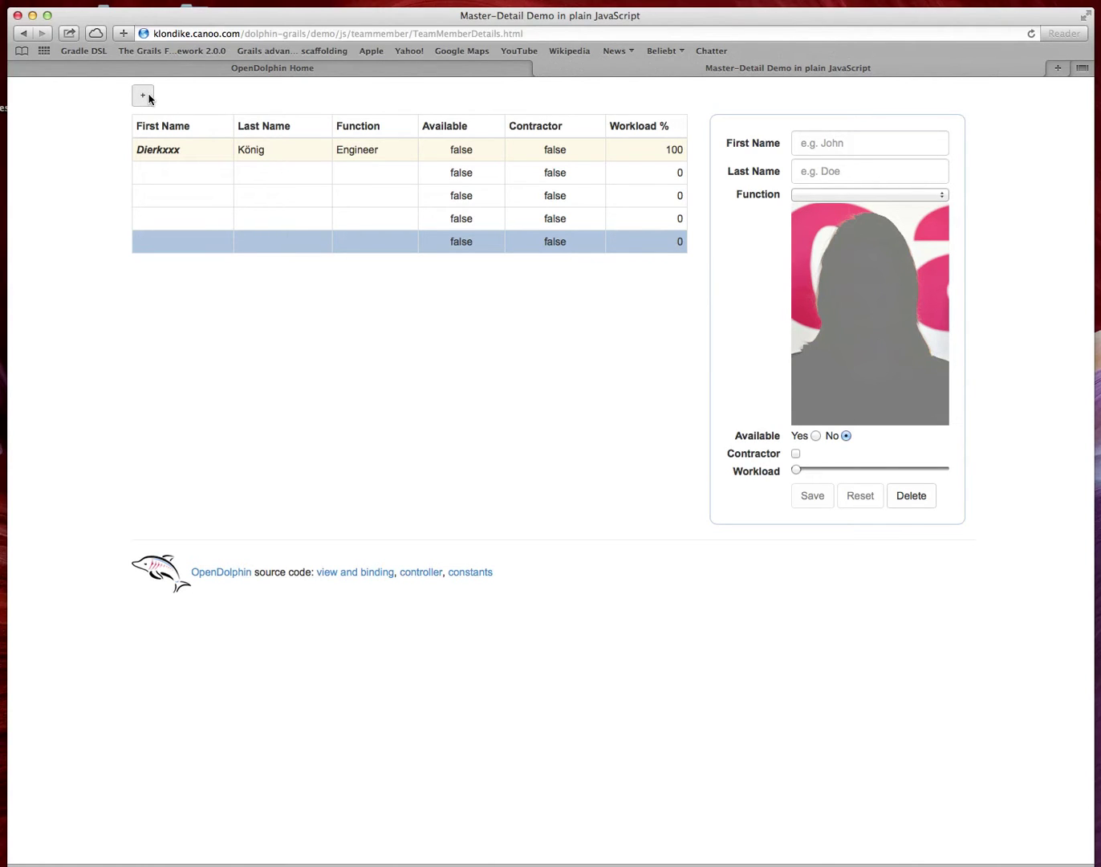
left_click(144, 95)
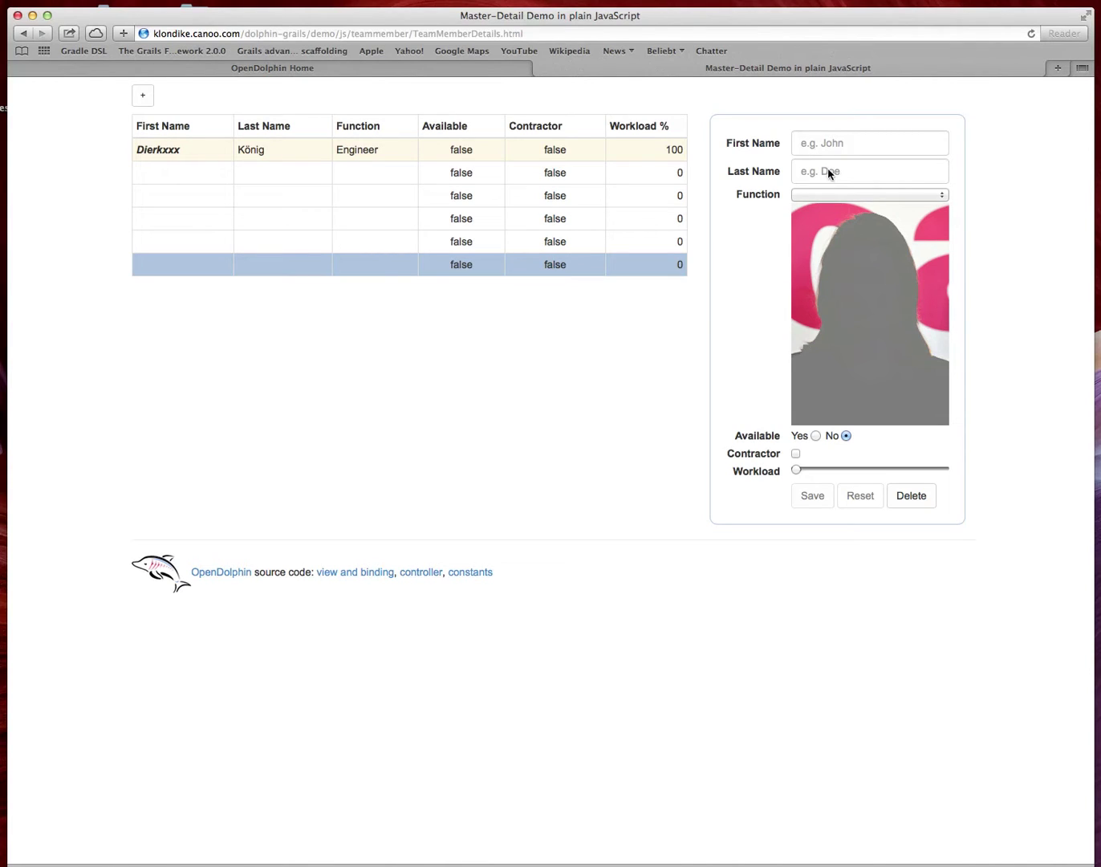
Step: Fill in the new member's first and last name, set Function to CEO, and save
left_click(855, 146)
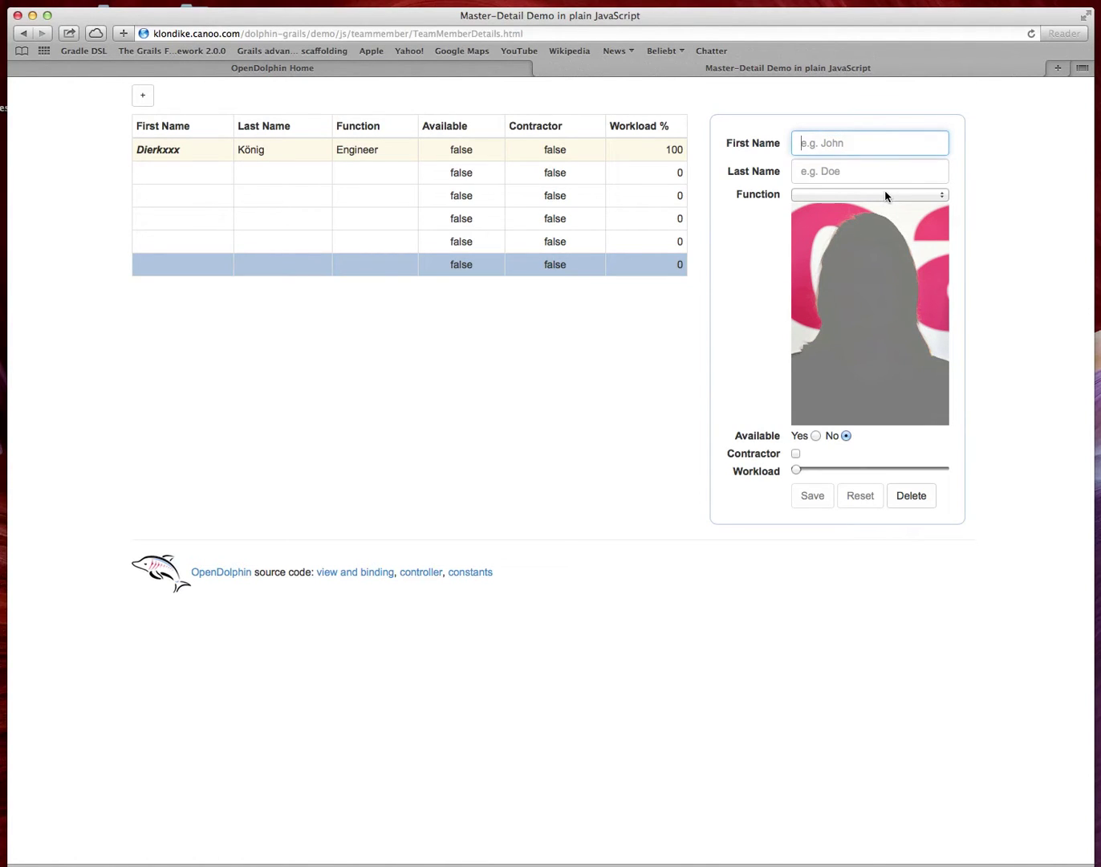
key("Tab")
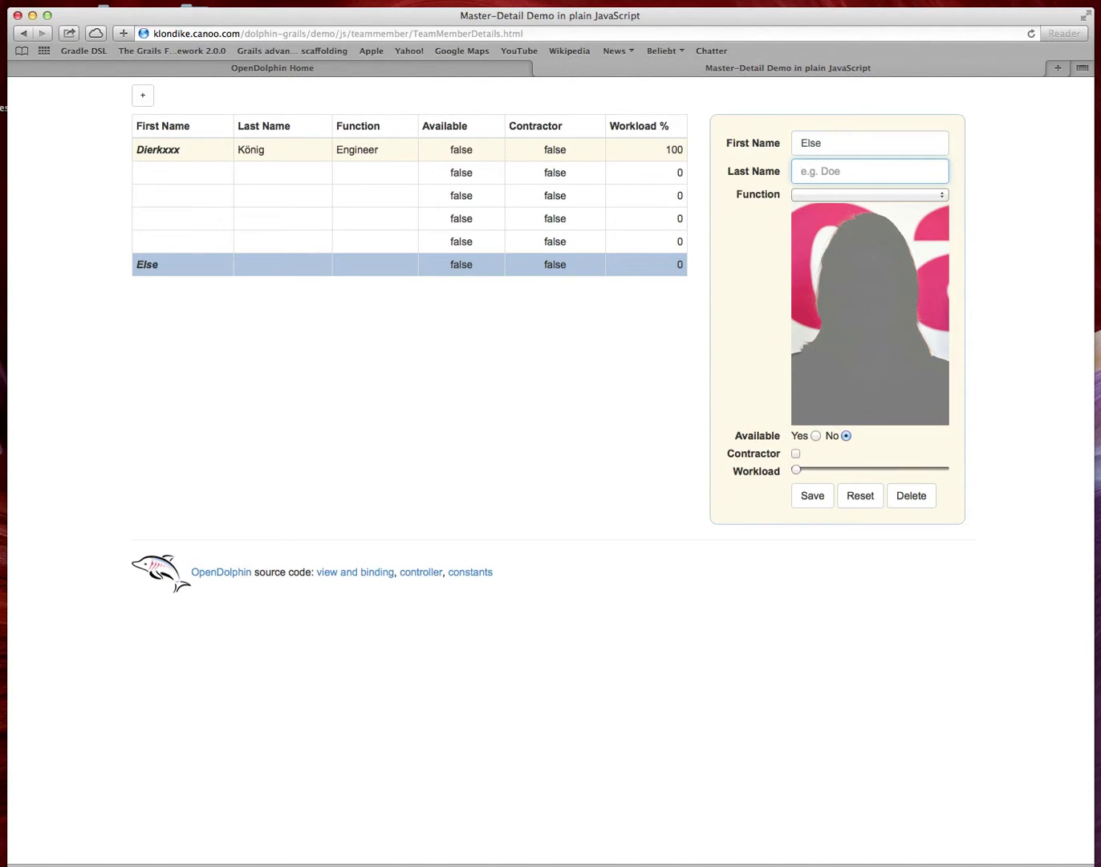
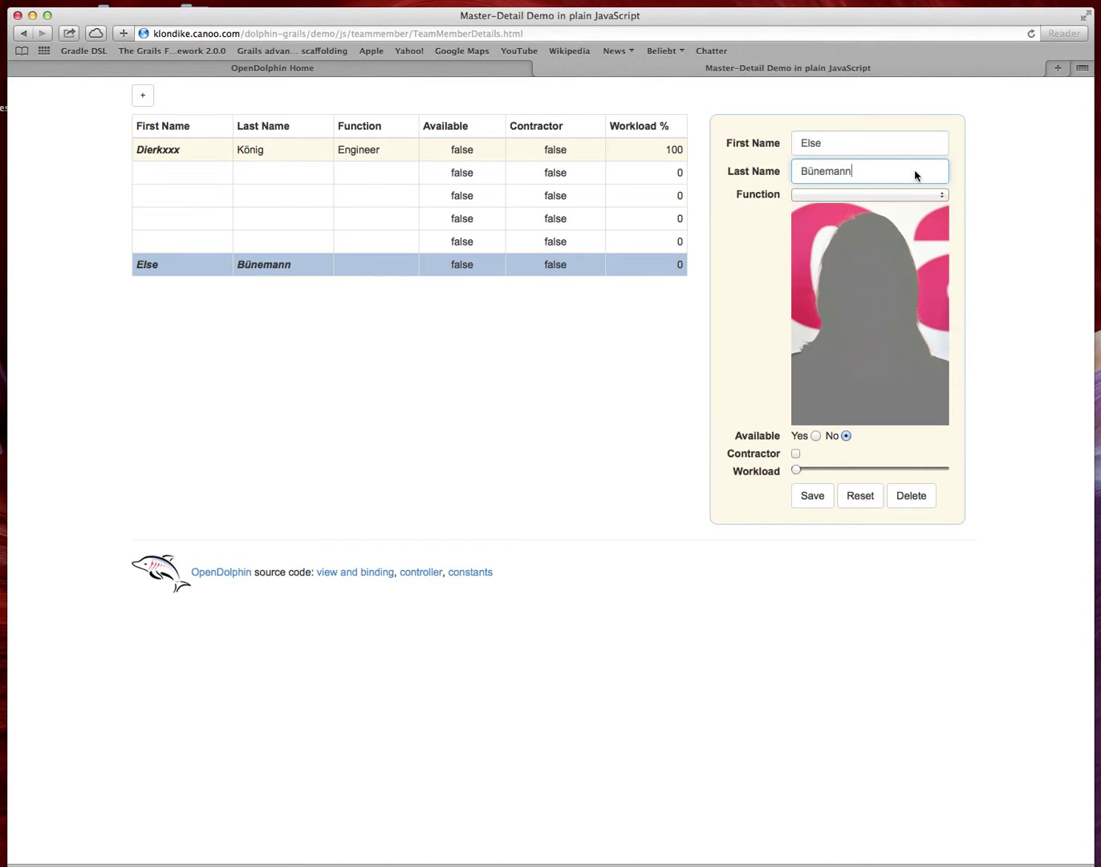
left_click(911, 195)
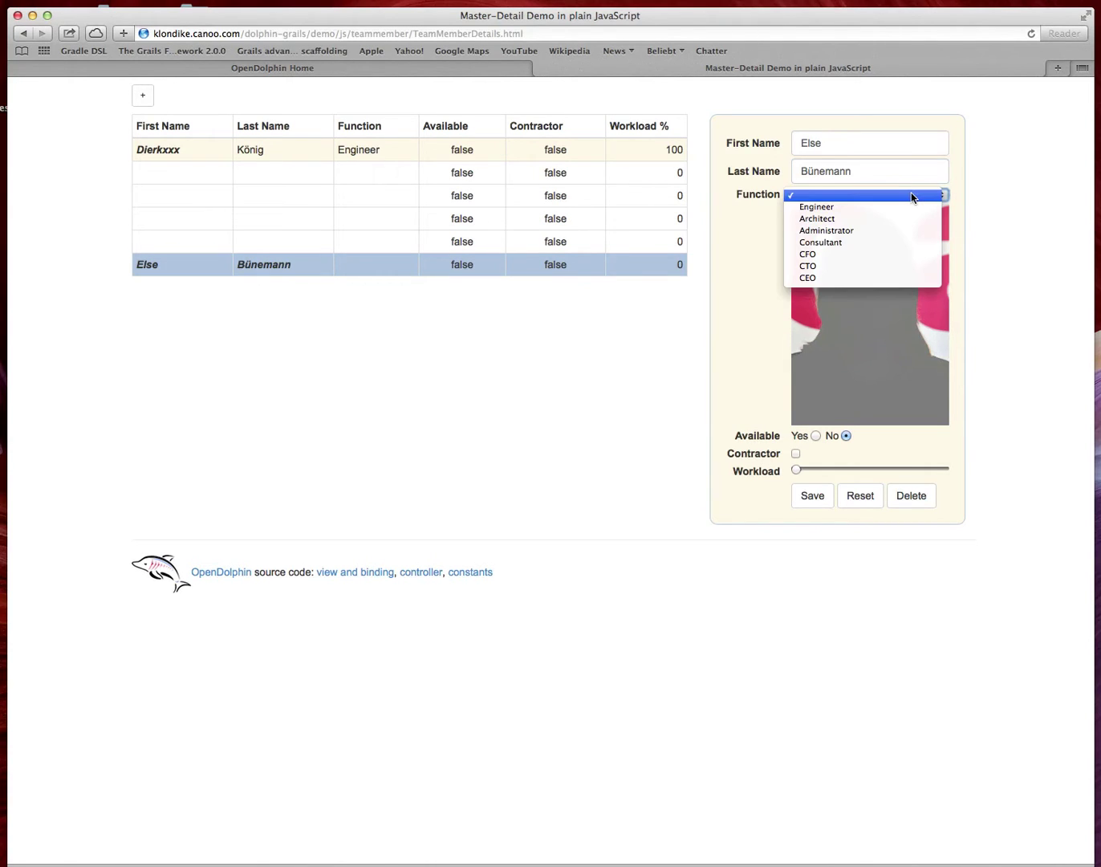
left_click(832, 277)
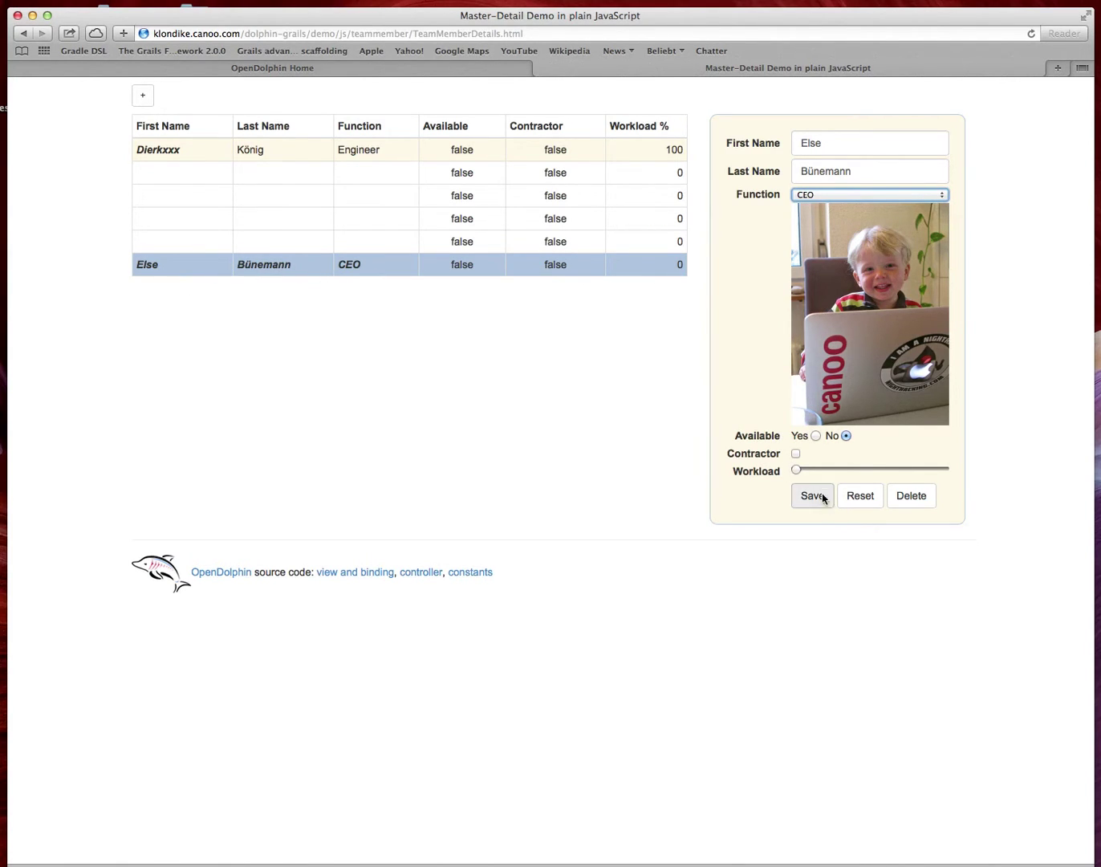
left_click(813, 495)
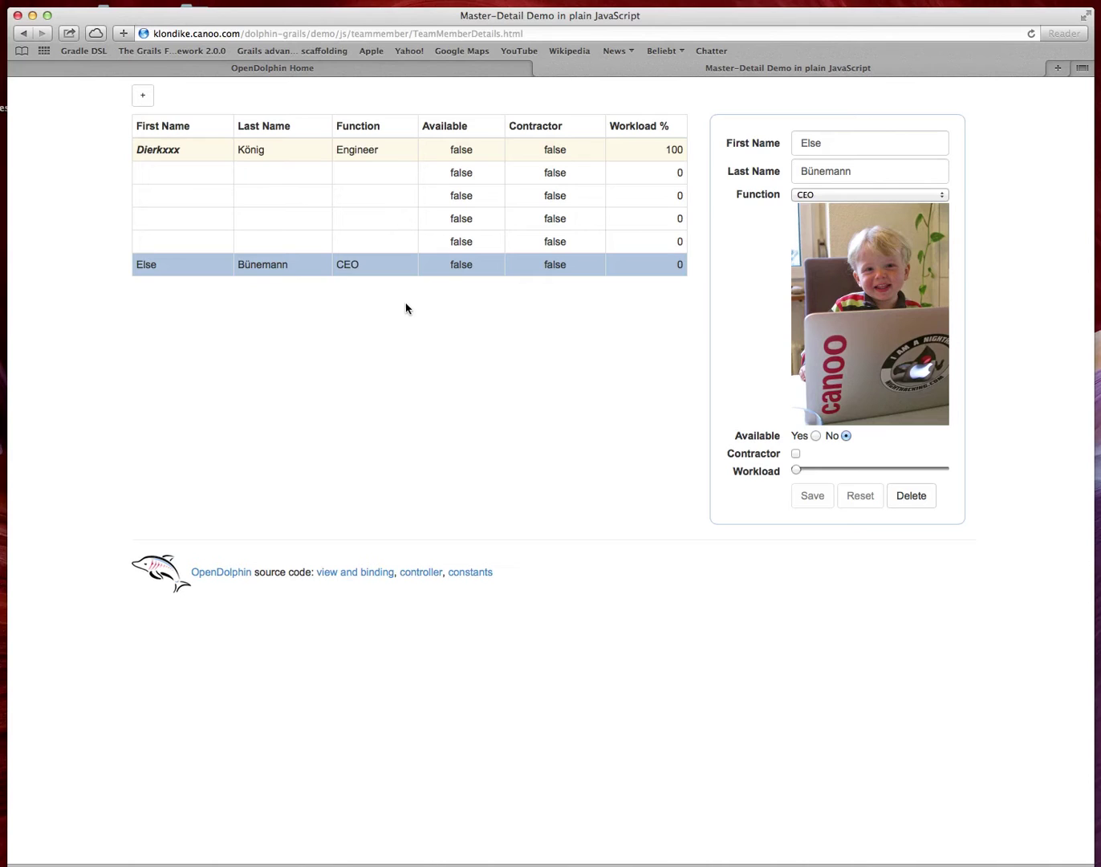
Step: Backspace the trailing x's off the engineer's first name and dismiss the autofill popup
left_click(275, 152)
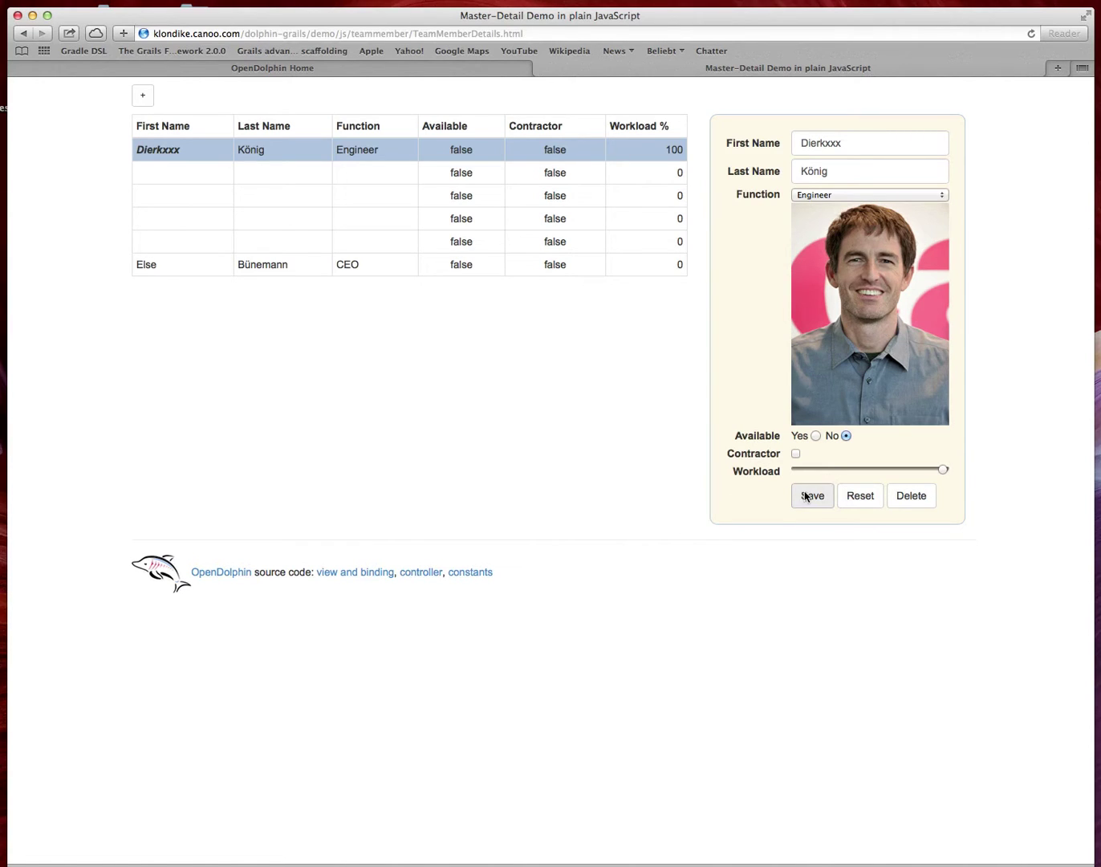
left_click(401, 273)
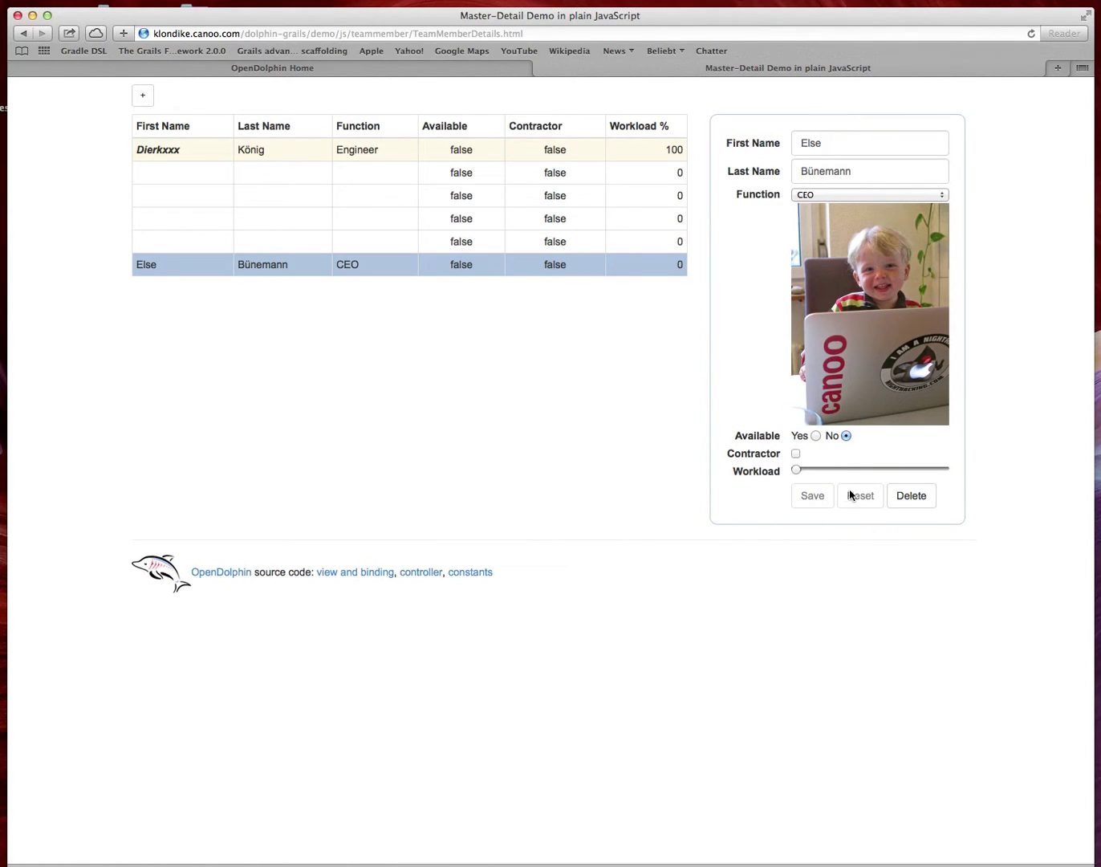
left_click(392, 150)
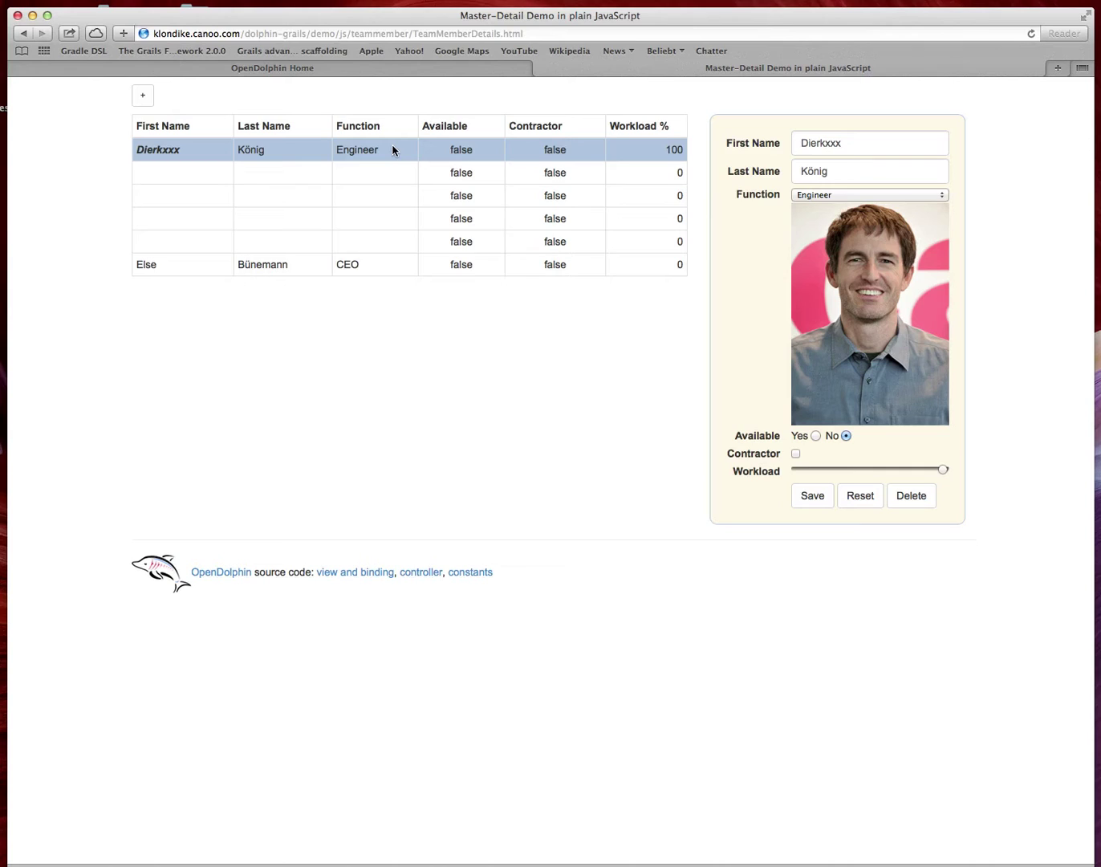
left_click(882, 149)
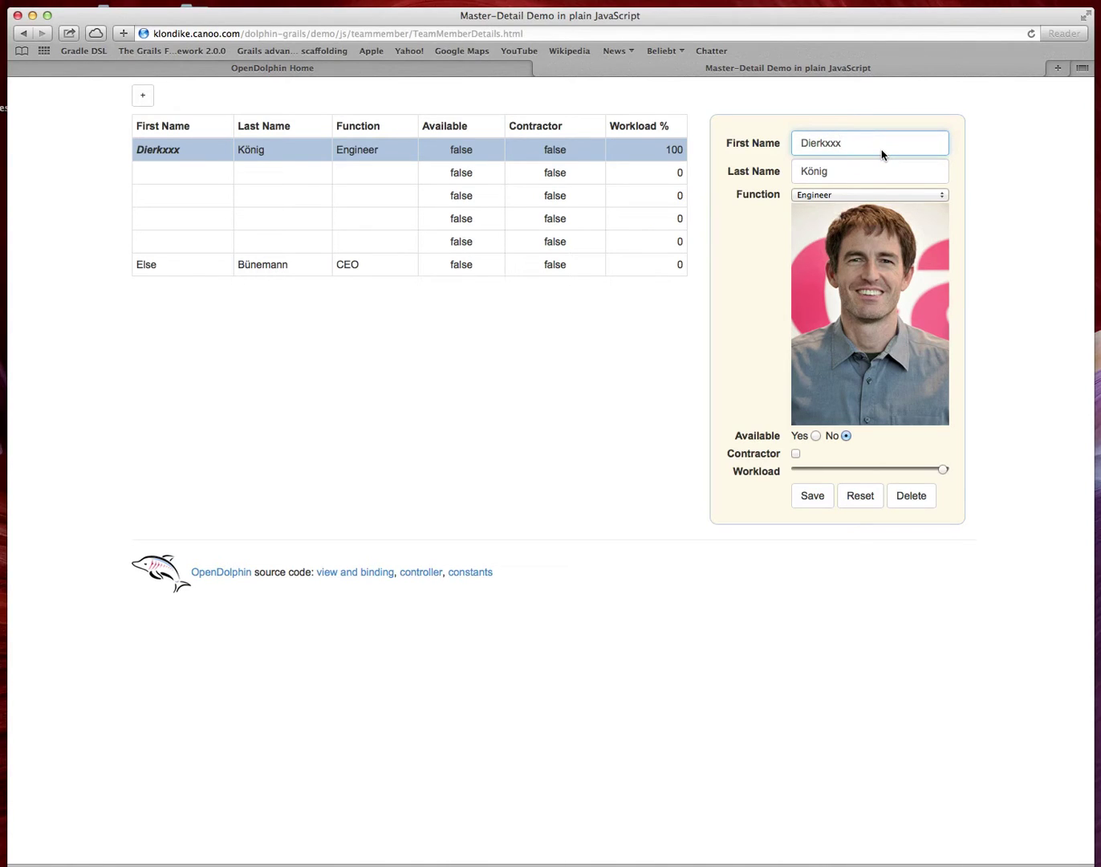
key("BackSpace")
key("BackSpace")
key("BackSpace")
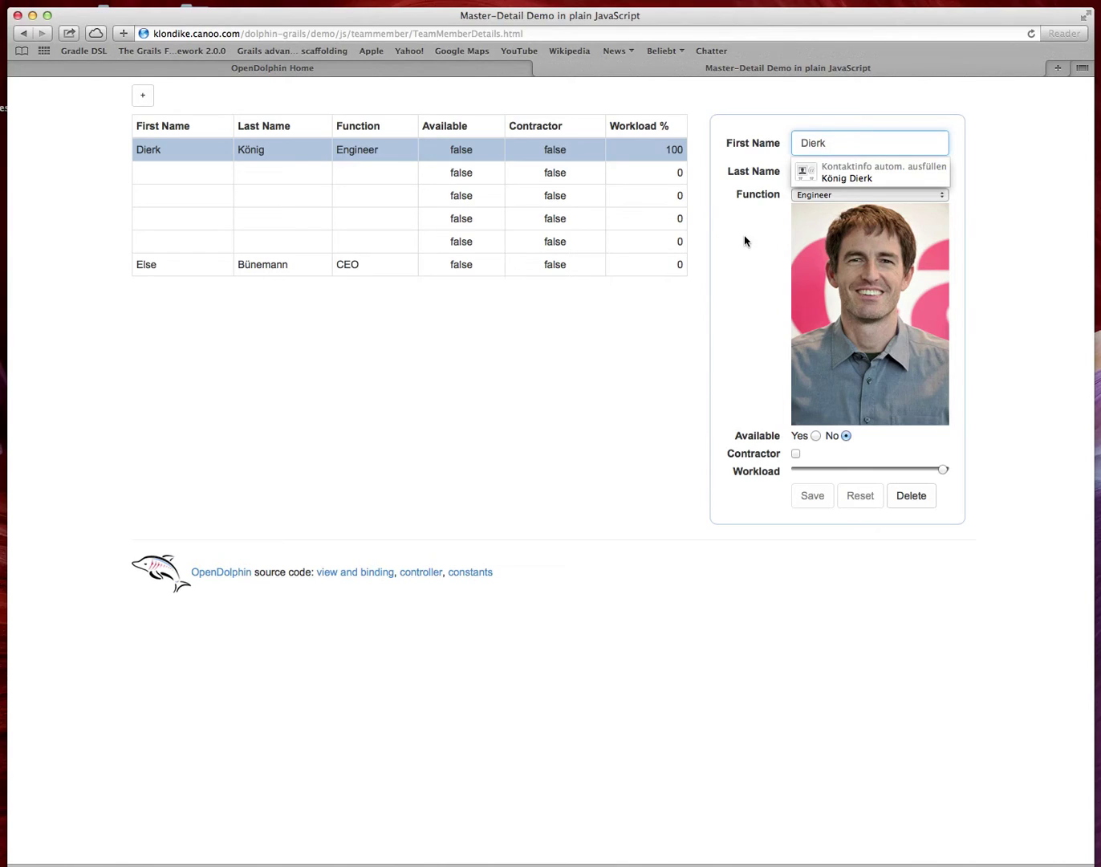
left_click(835, 504)
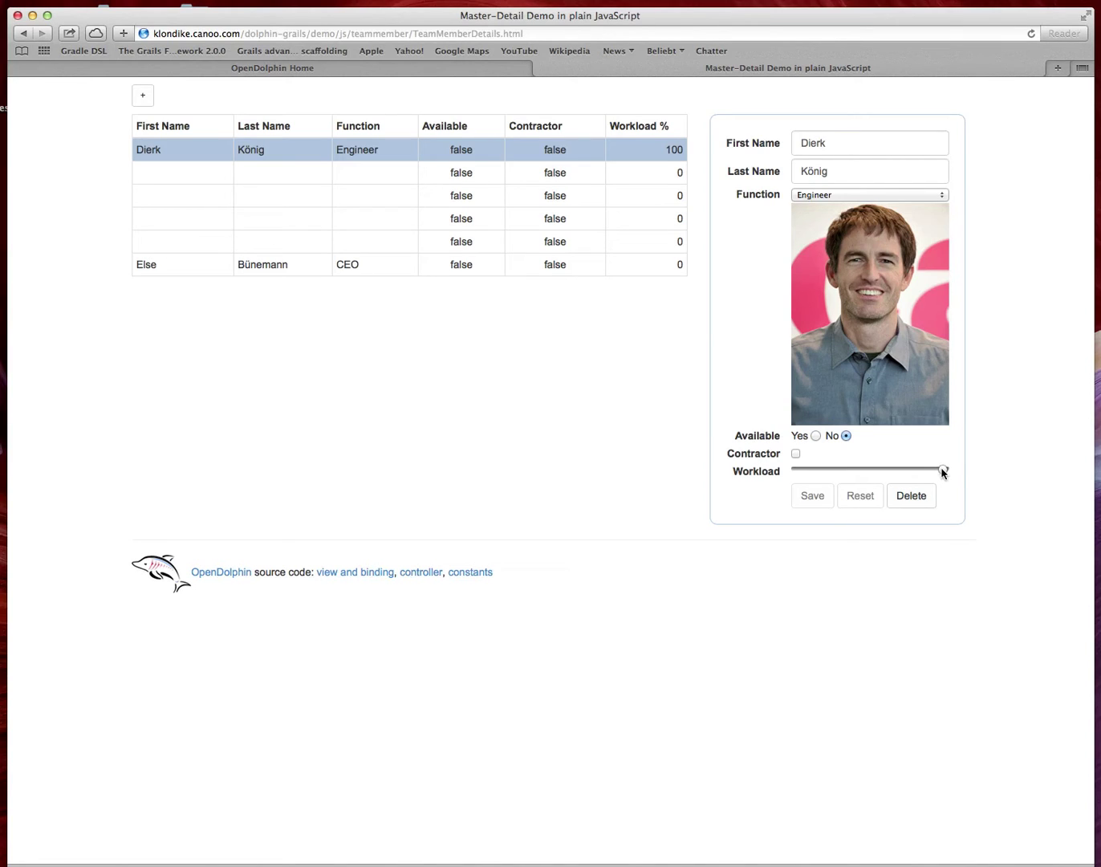
left_click_drag(943, 473, 823, 474)
left_click_drag(824, 471, 949, 479)
Step: Delete the four blank rows, leaving the engineer and CEO in the list
left_click(325, 177)
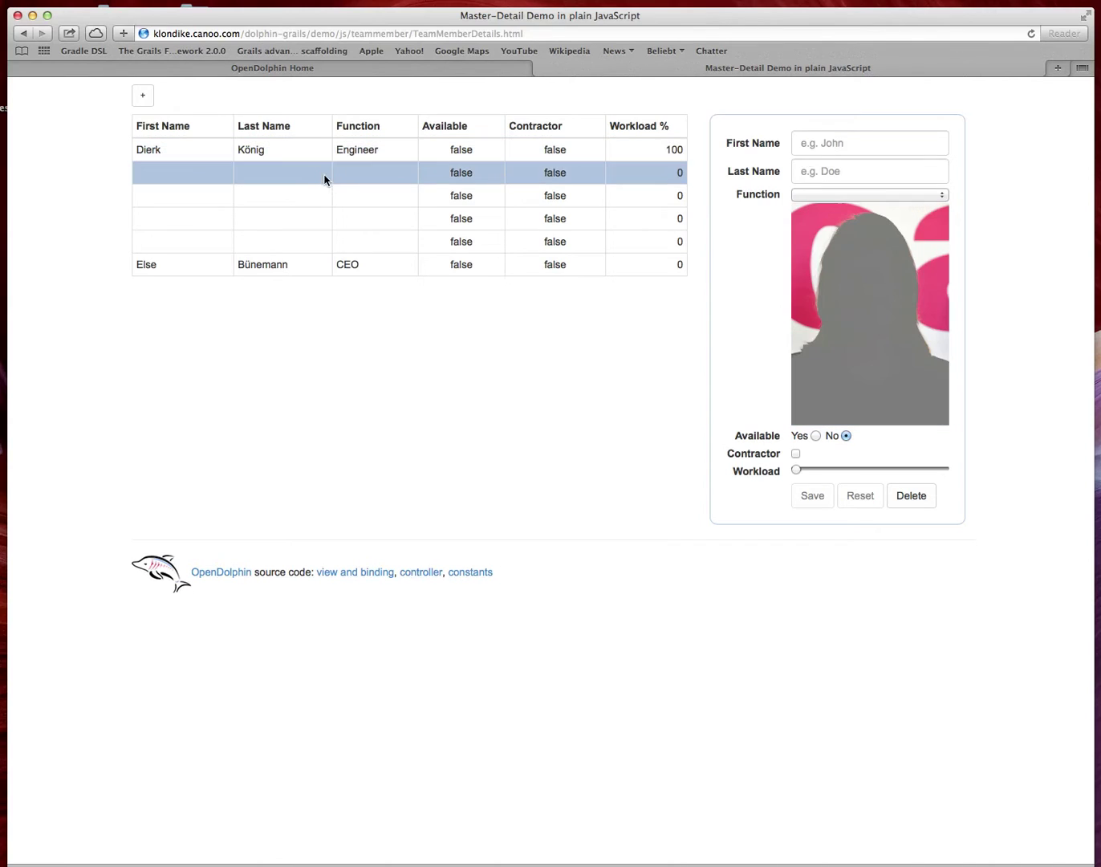
left_click(912, 495)
left_click(911, 496)
left_click(911, 495)
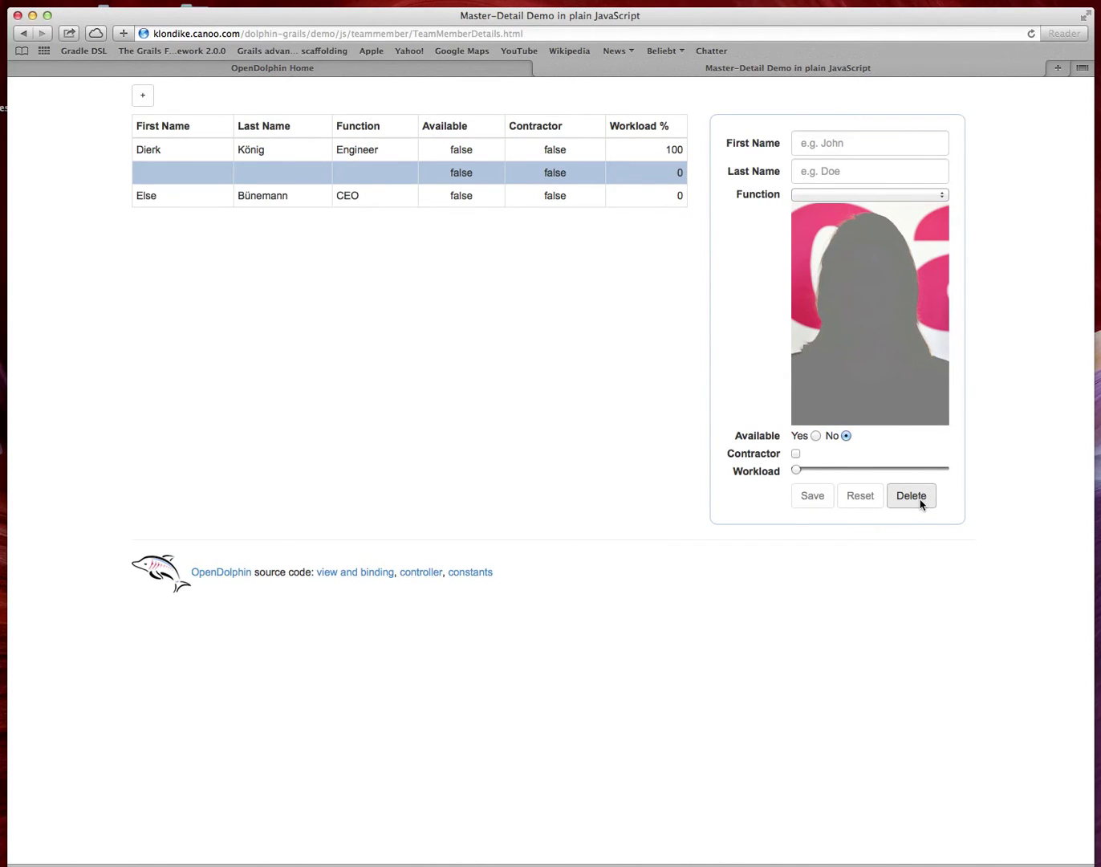
left_click(921, 500)
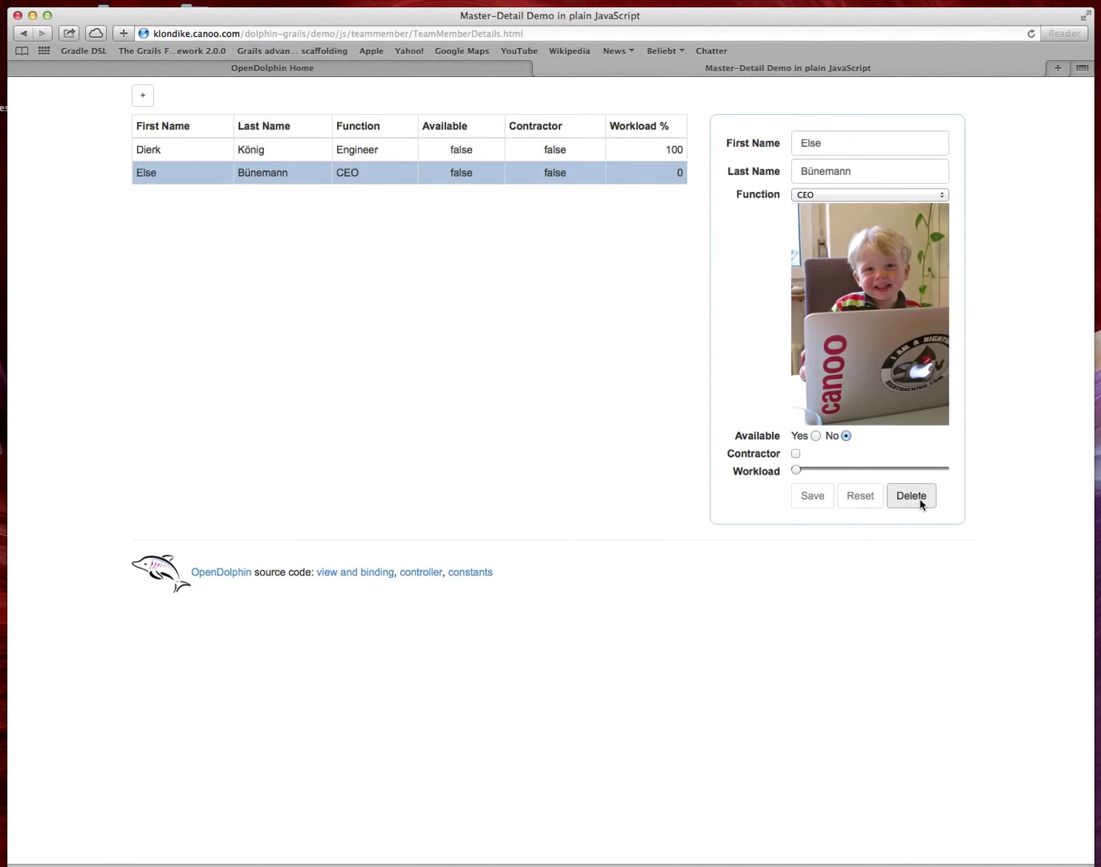
left_click(317, 150)
left_click(316, 175)
Step: Set the engineer's Available option to Yes, then close the demo tab
left_click(305, 149)
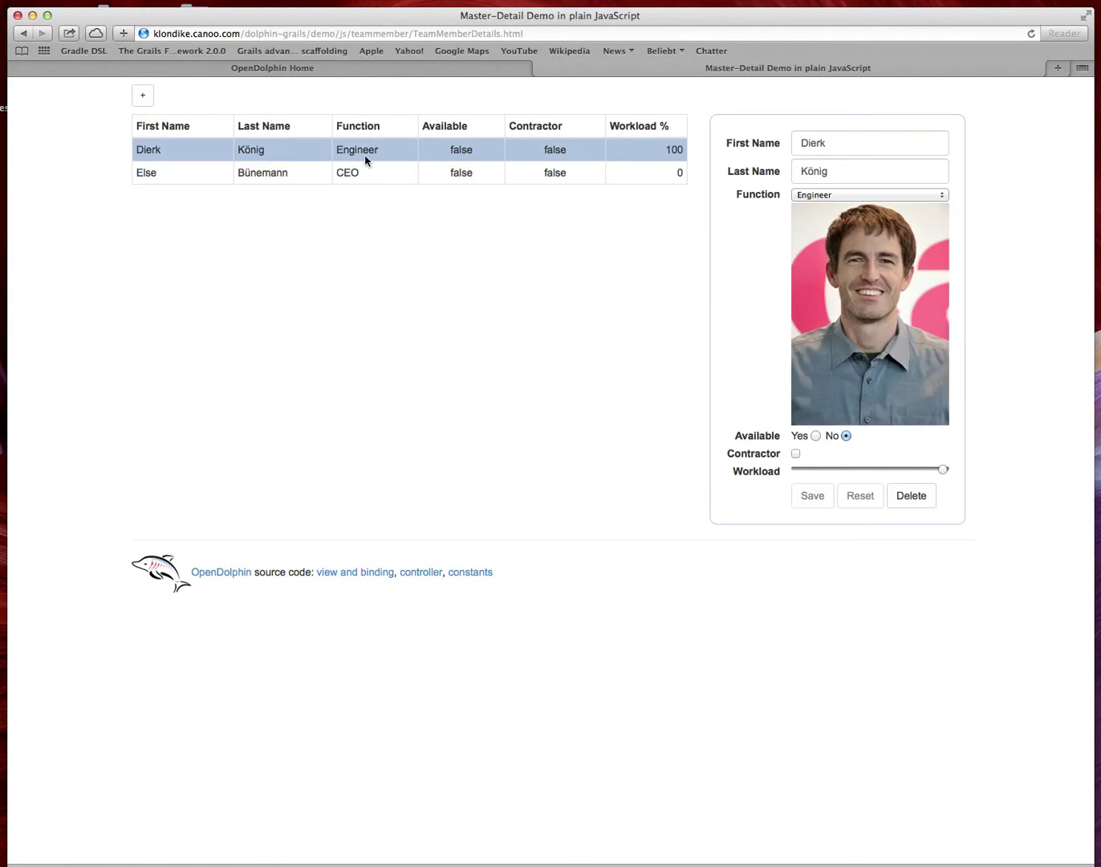
left_click(815, 436)
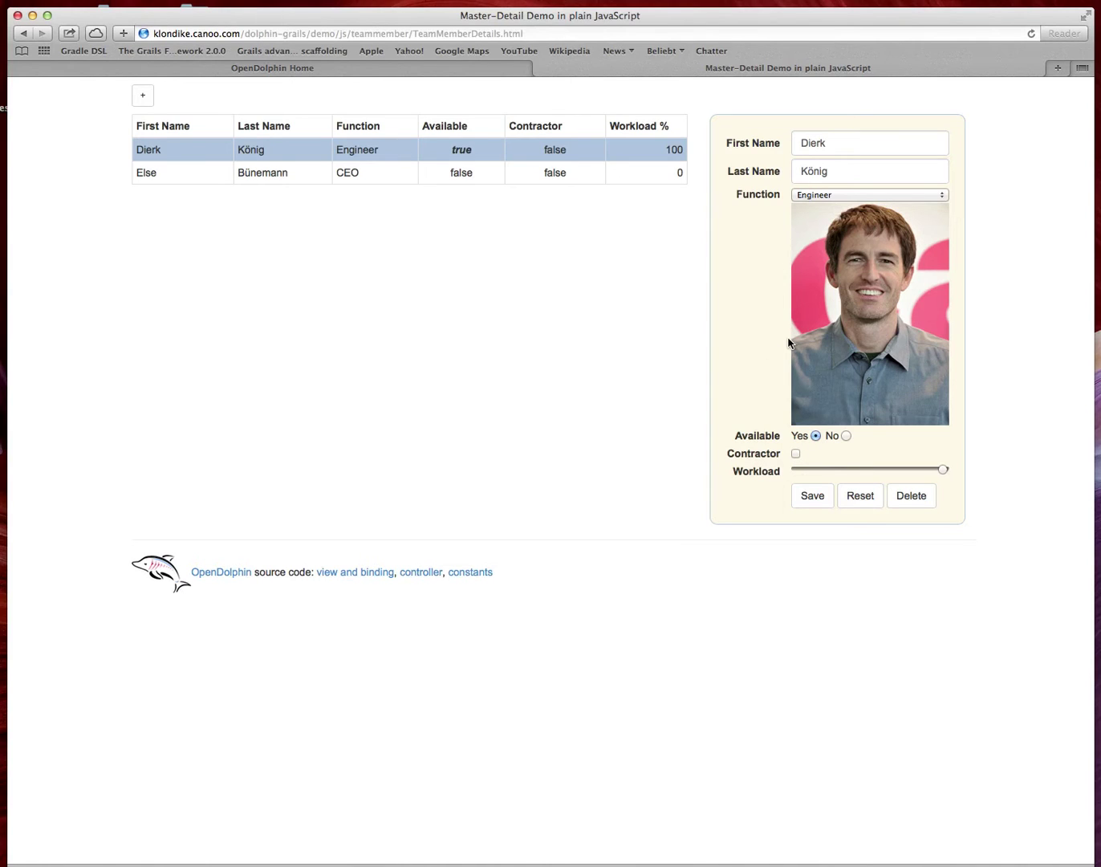
left_click(541, 68)
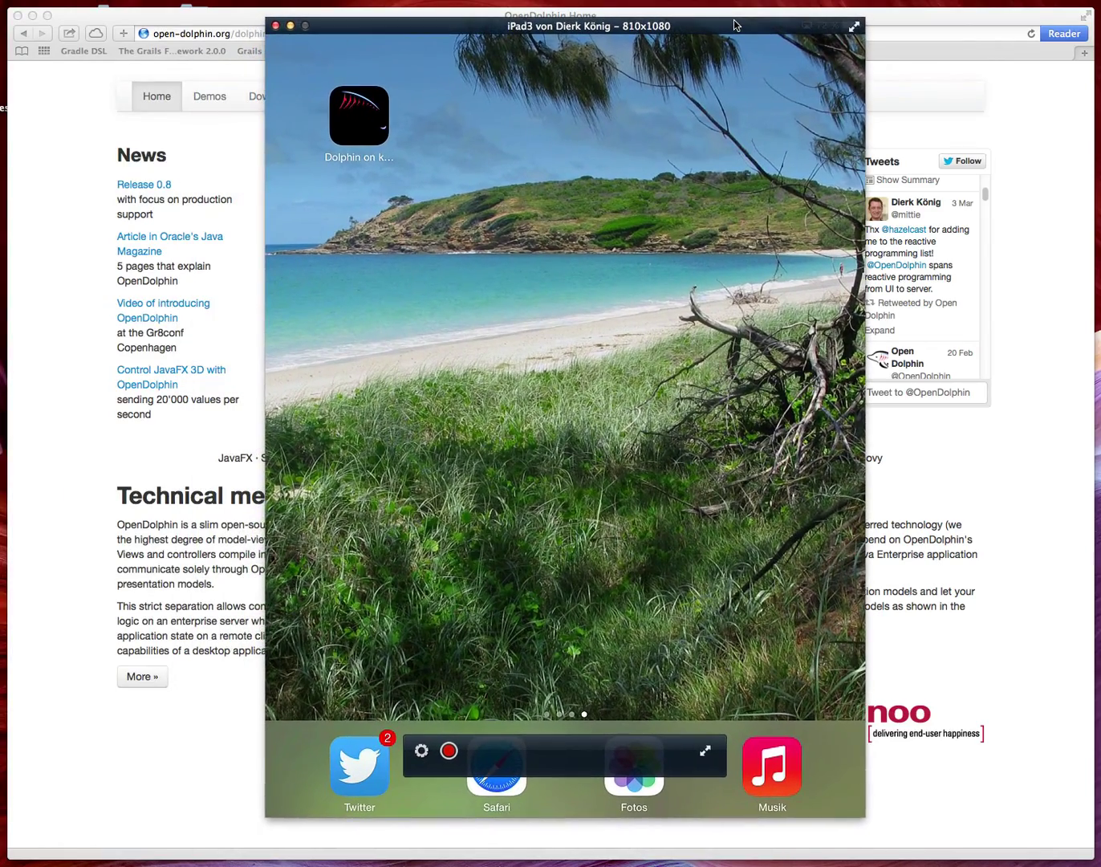
Step: Nudge the AirServer iPad mirror window slightly up-left over the browser
left_click_drag(734, 25, 732, 21)
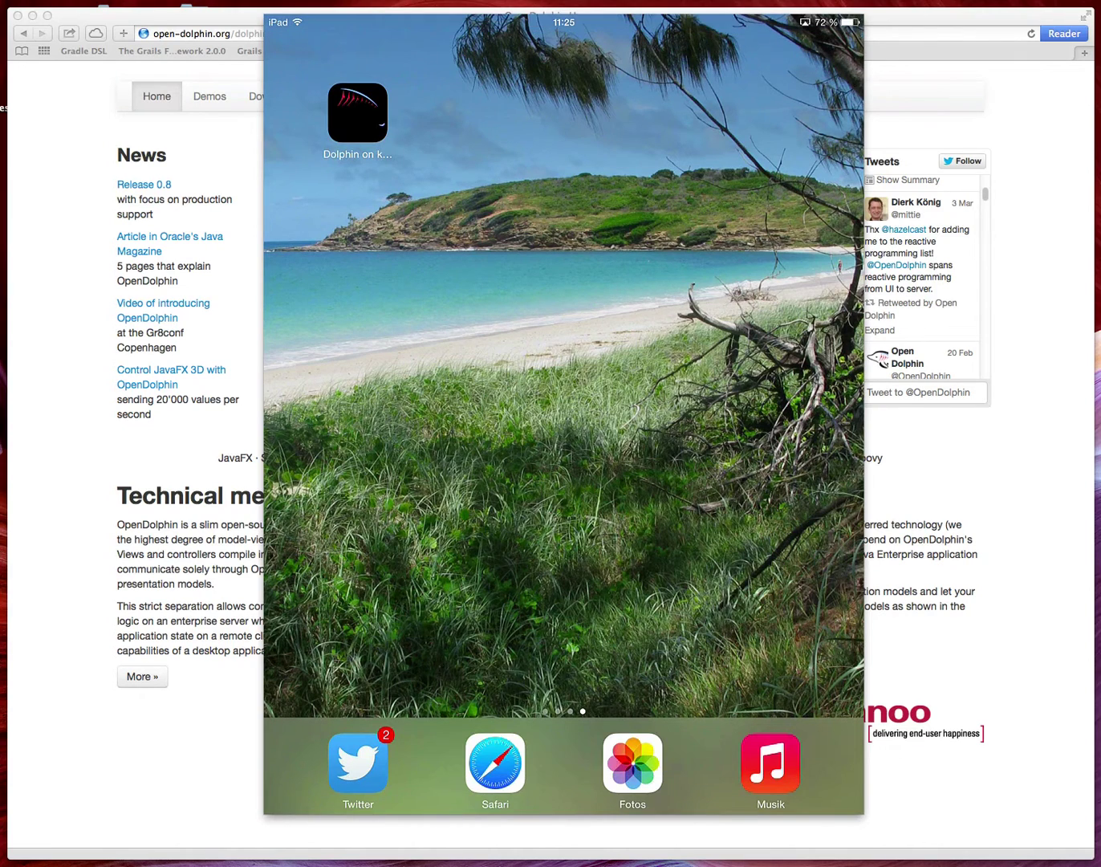
mouse_move(628, 263)
Step: Open the Master-Detail Demo in the iPad's Safari, showing the engineer as available
mouse_move(746, 234)
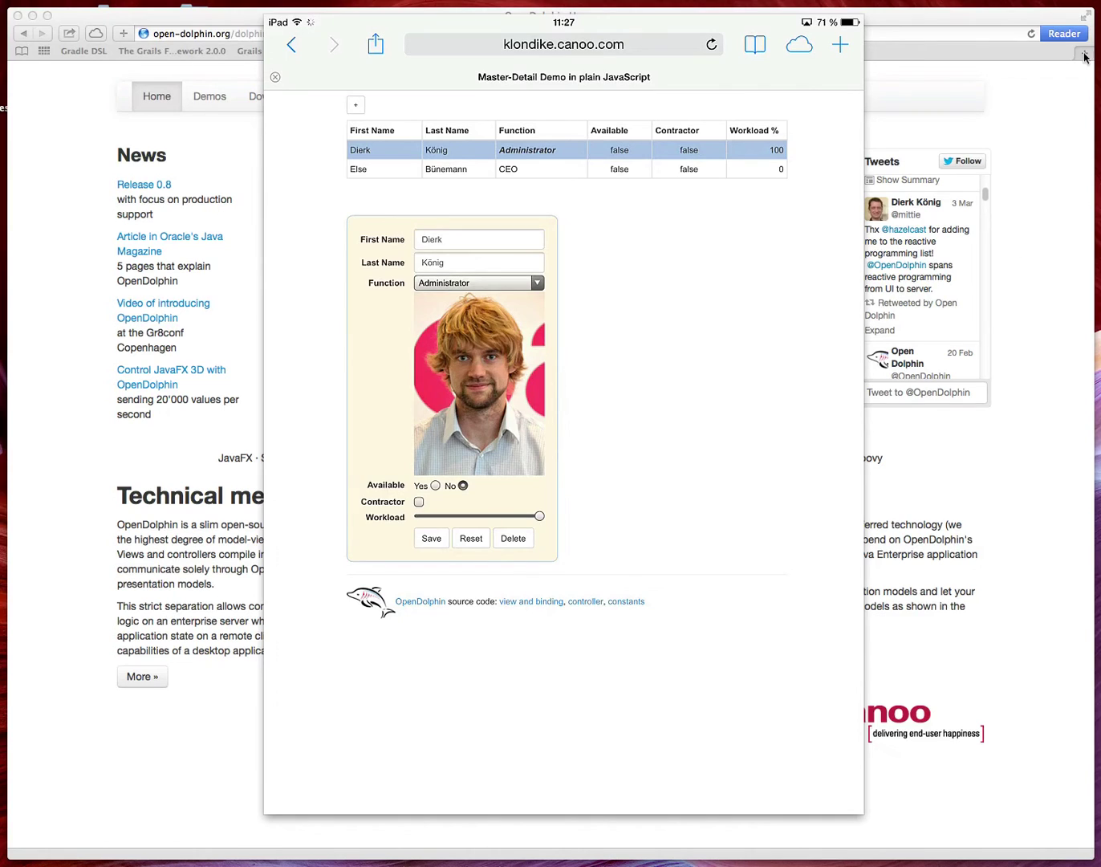
Step: On the iPad, pick Administrator in the engineer's Function picker
mouse_move(472, 25)
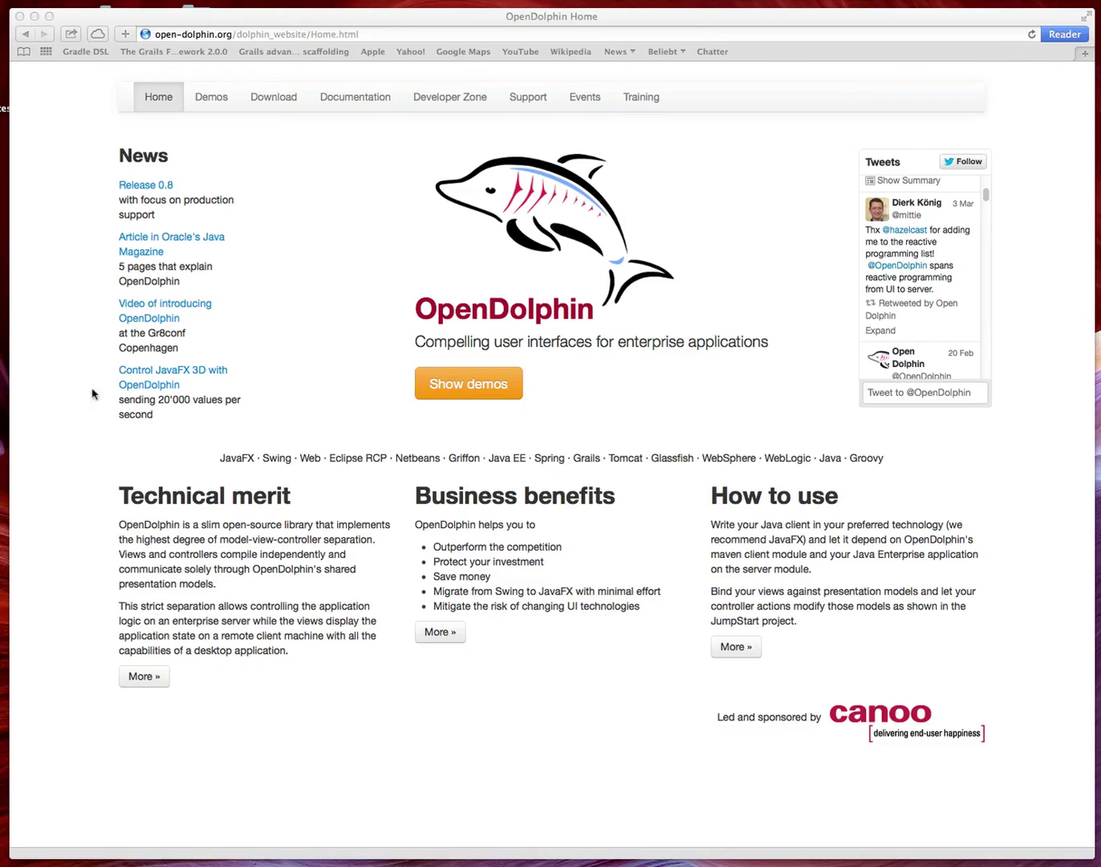
Step: Switch from the Safari space to the IntelliJ space running the JavaFX Team Members client
key("ctrl+Left")
key("ctrl+Left")
key("ctrl+Right")
key("ctrl+Right")
key("ctrl+Right")
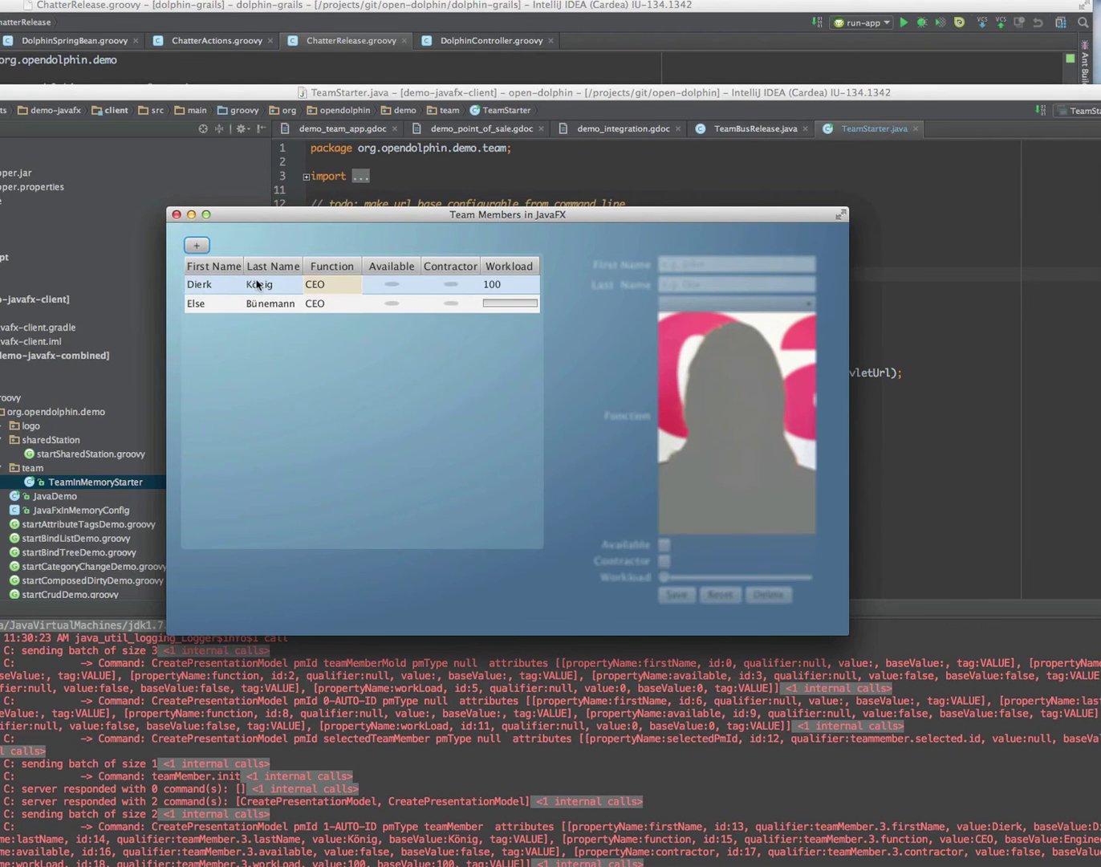
Step: Drop the first member's Workload slider to about half, raise it back to 100, and save
left_click(258, 284)
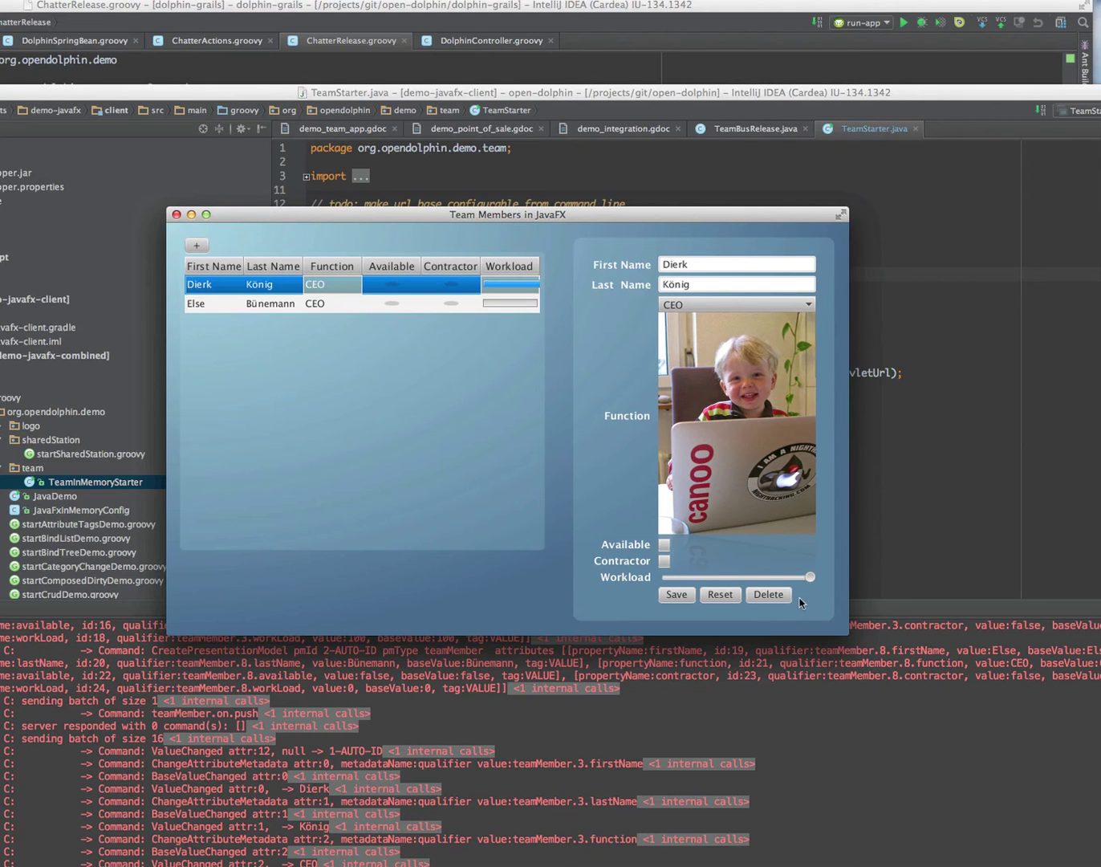
left_click_drag(810, 581, 697, 578)
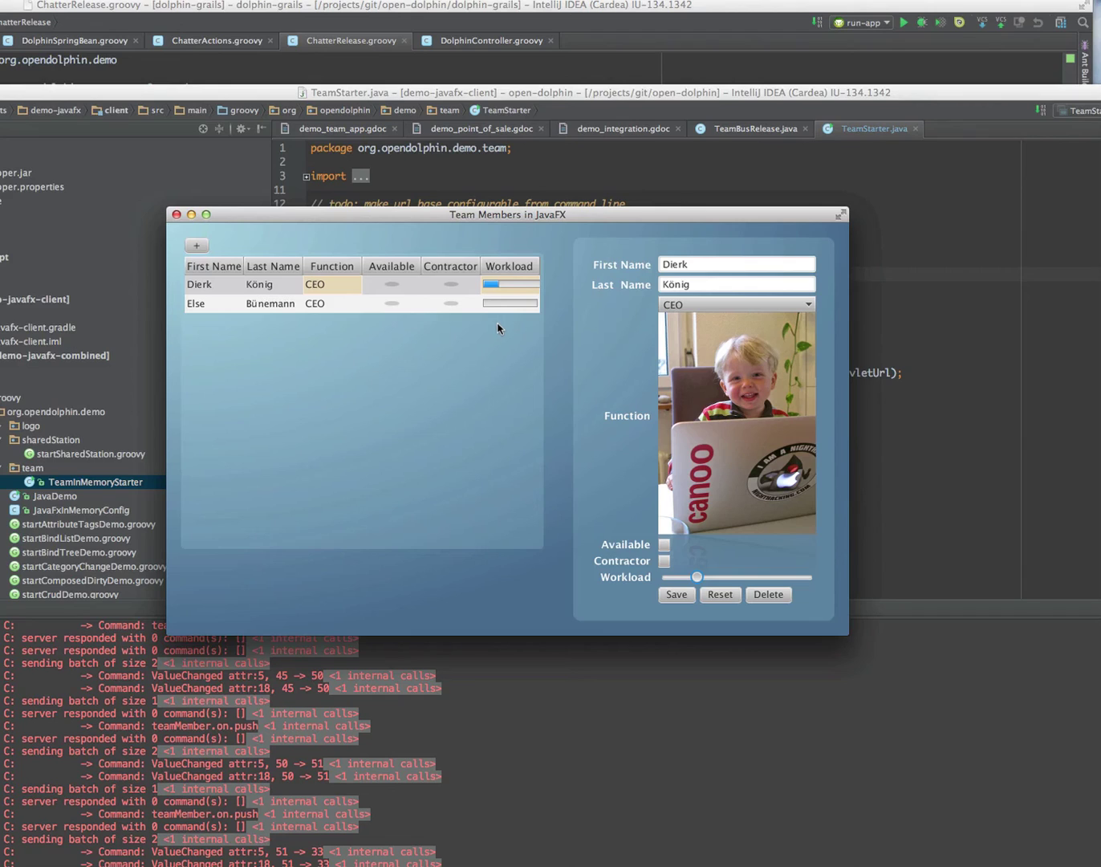
left_click(492, 285)
left_click_drag(704, 576, 874, 567)
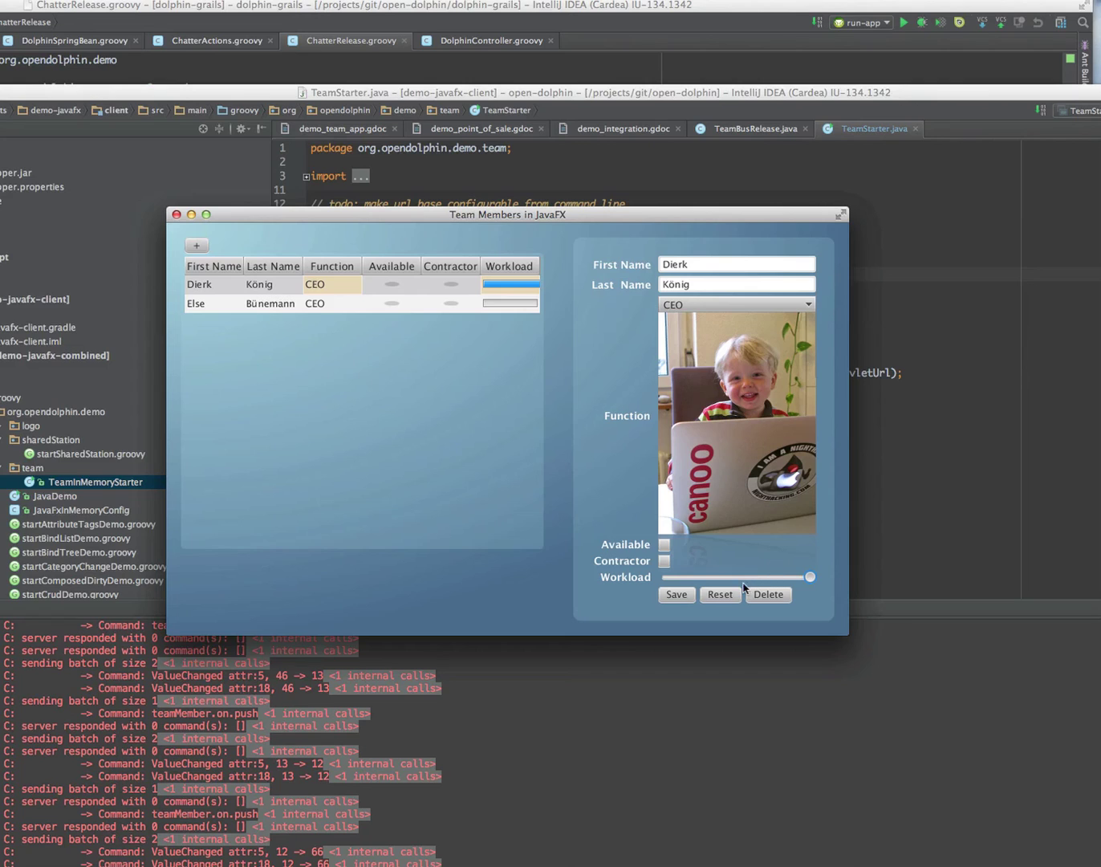
left_click(679, 598)
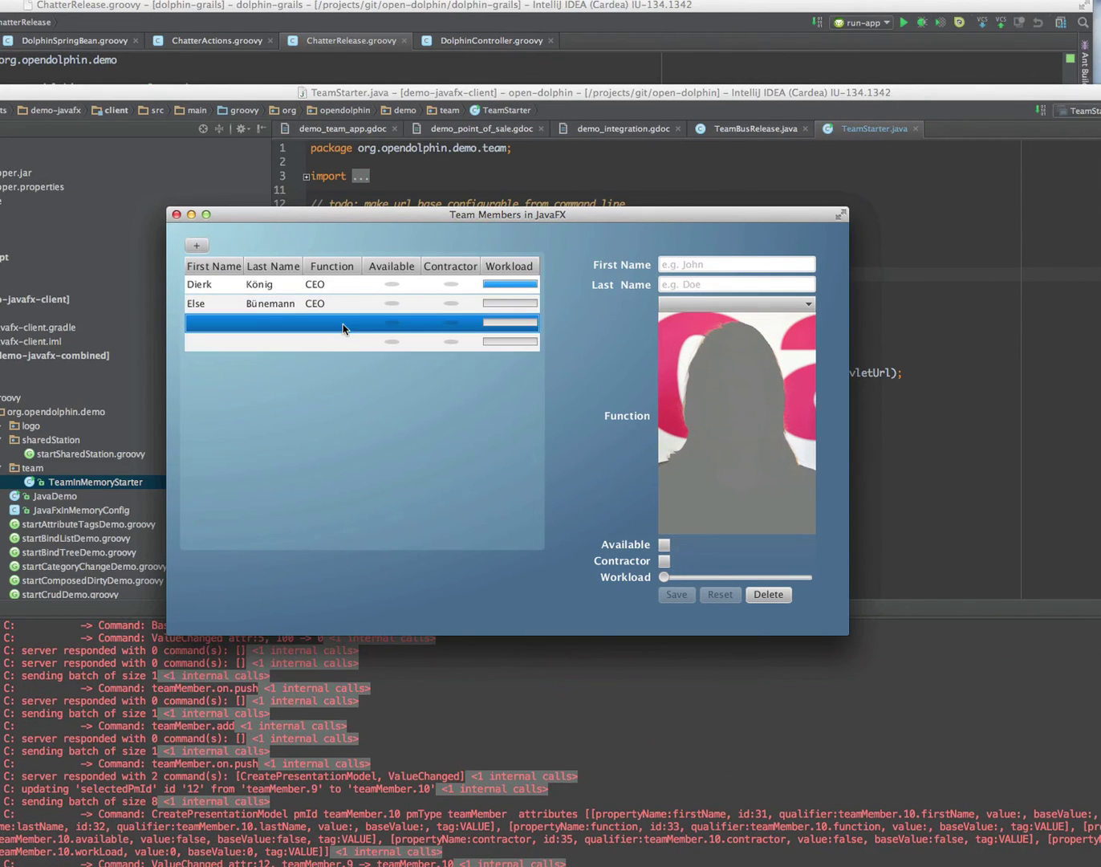
Step: Enter the new team member's first name and last name in the form fields
left_click(687, 267)
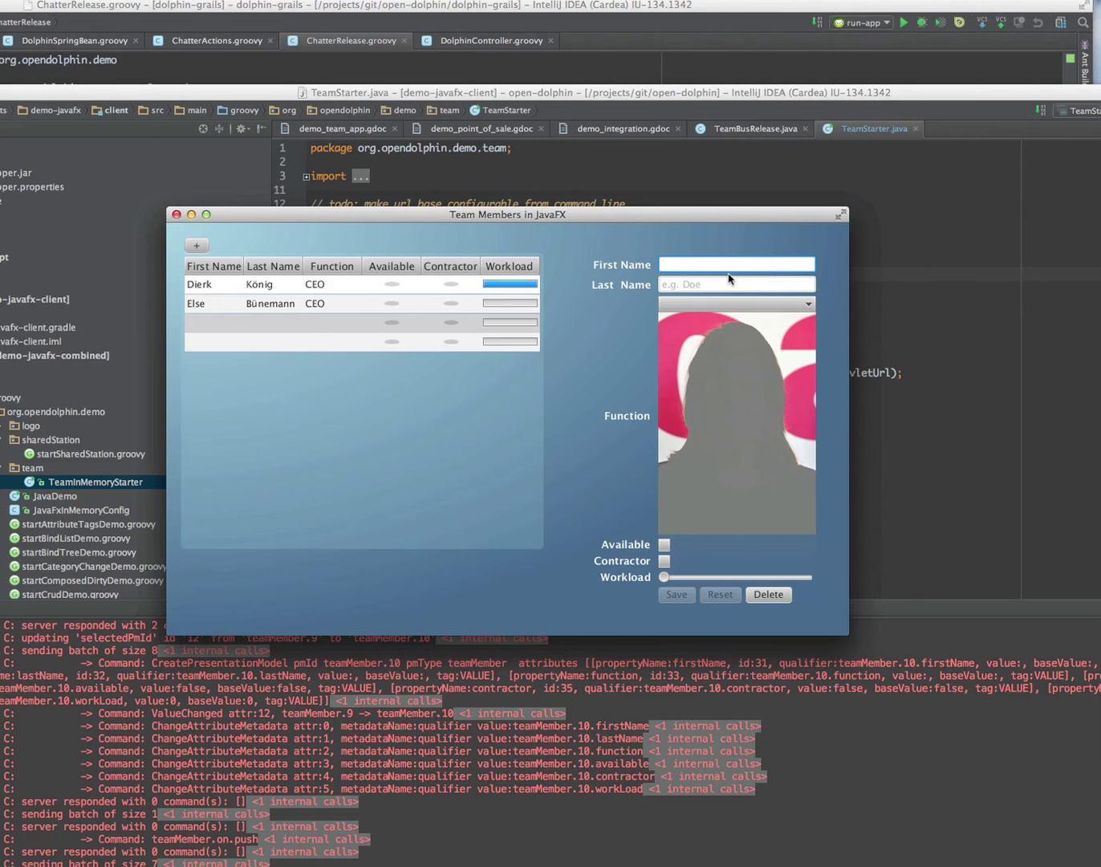
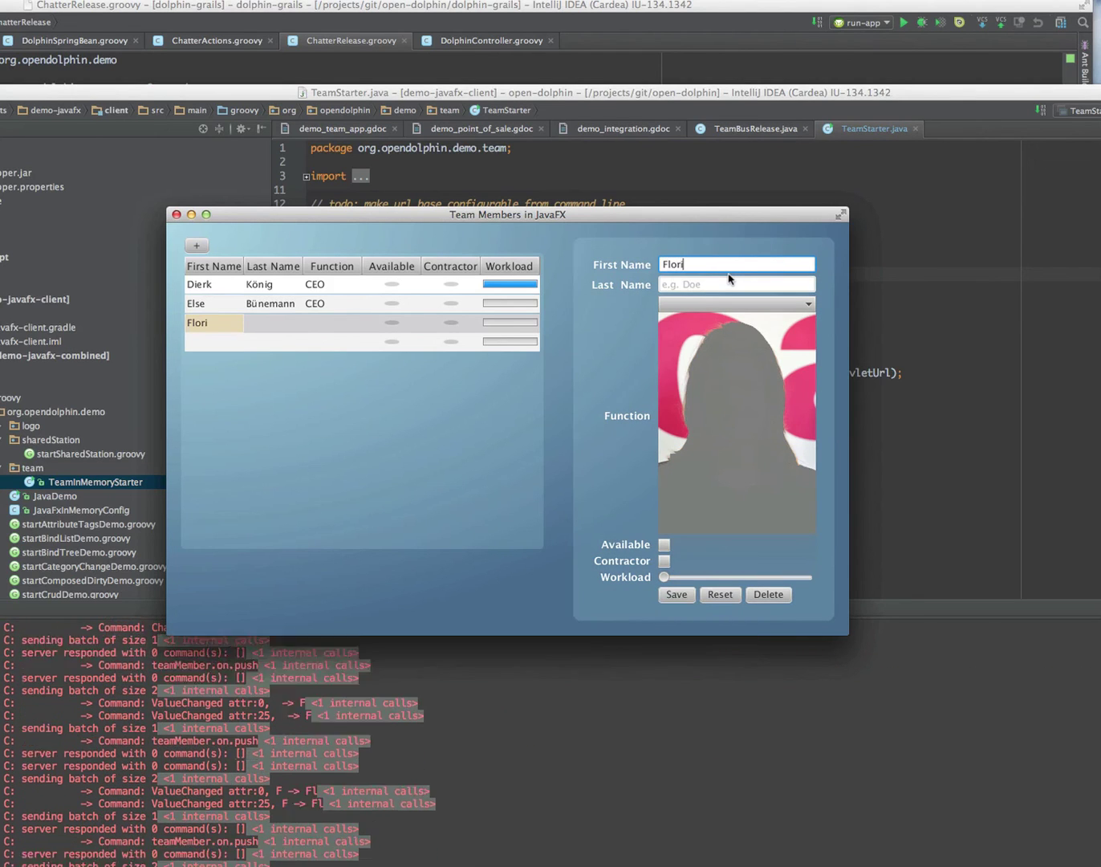
key("Tab")
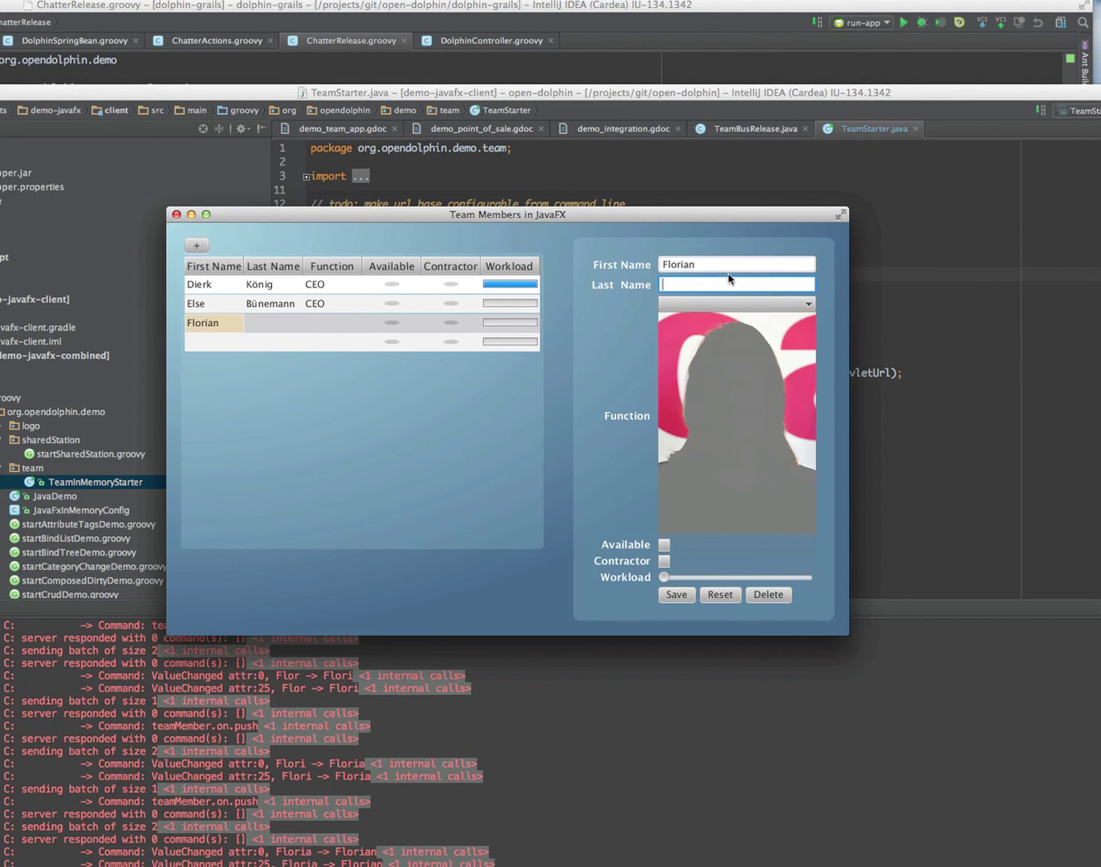
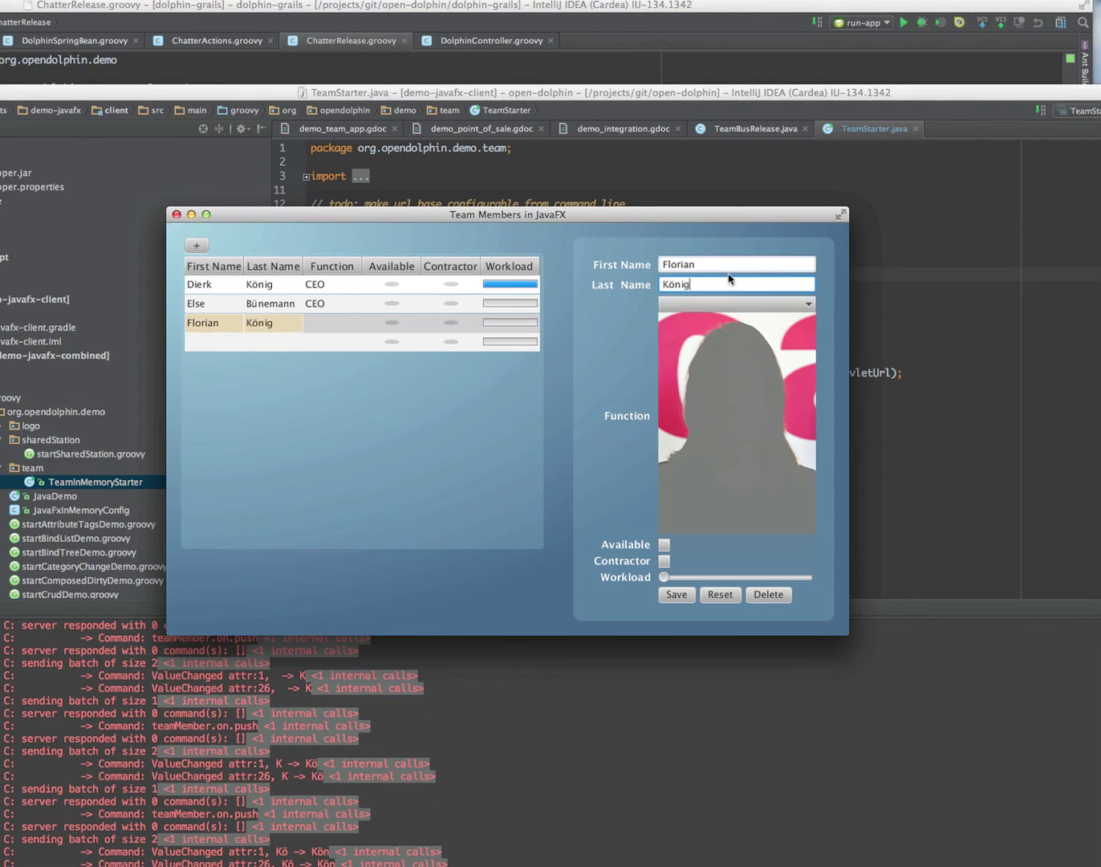
Step: Set the new member's Function to CFO in the Function combo box
left_click(741, 305)
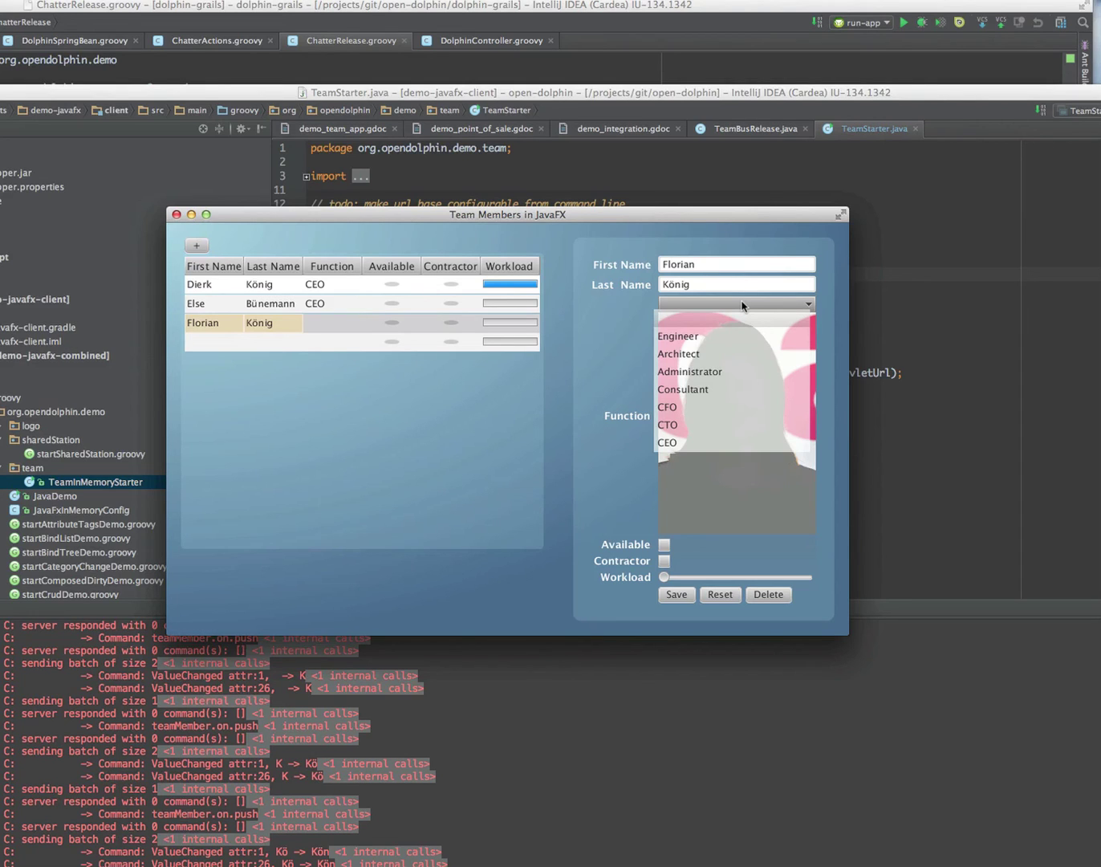
key("Down")
key("Down")
key("Down")
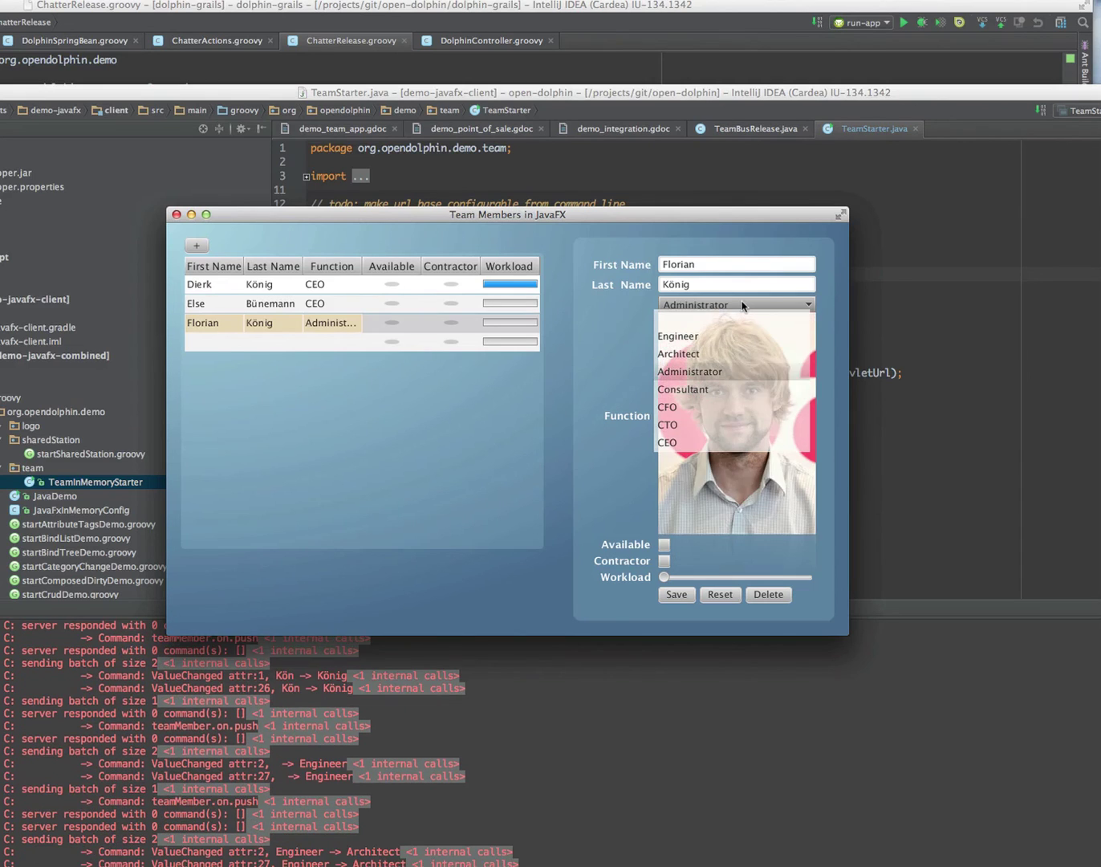
key("Down")
key("Down")
key("Down")
key("Down")
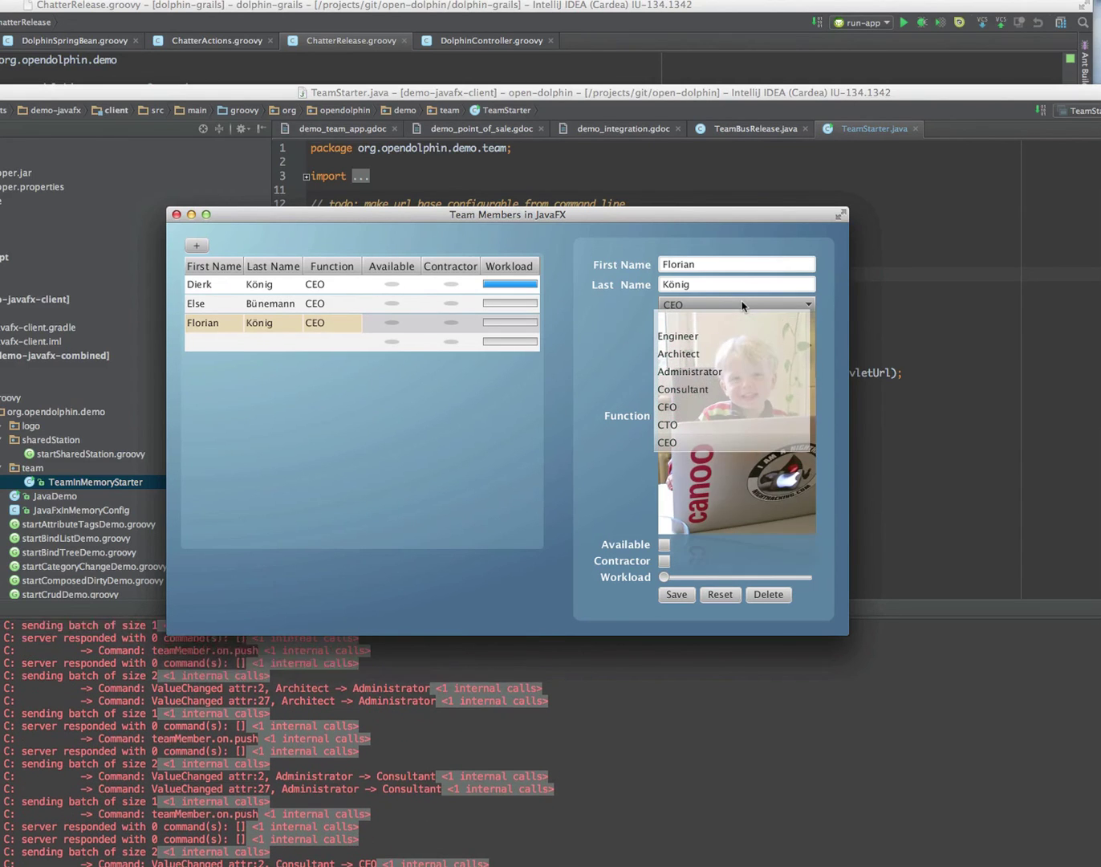
key("Up")
key("Up")
key("Up")
key("Up")
key("Down")
key("Down")
key("Down")
key("Down")
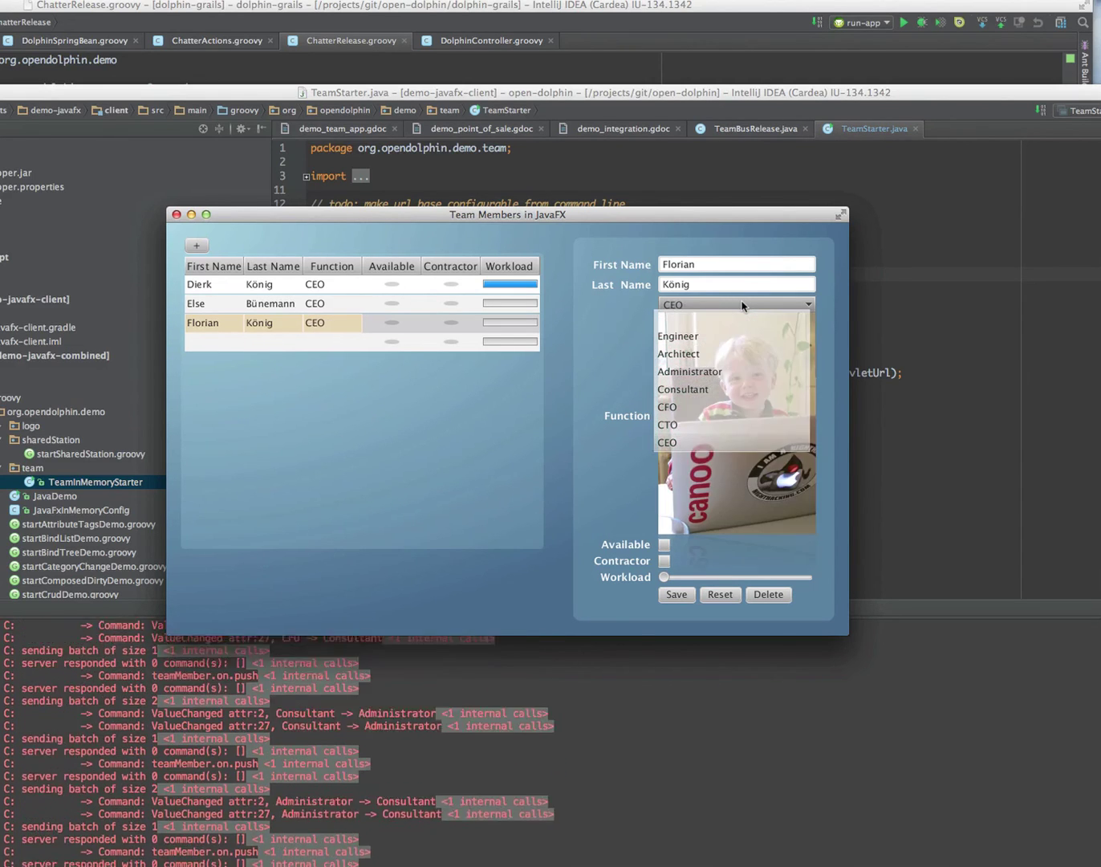
key("Up")
key("Up")
key("Up")
key("Up")
key("Up")
key("Down")
key("Down")
key("Down")
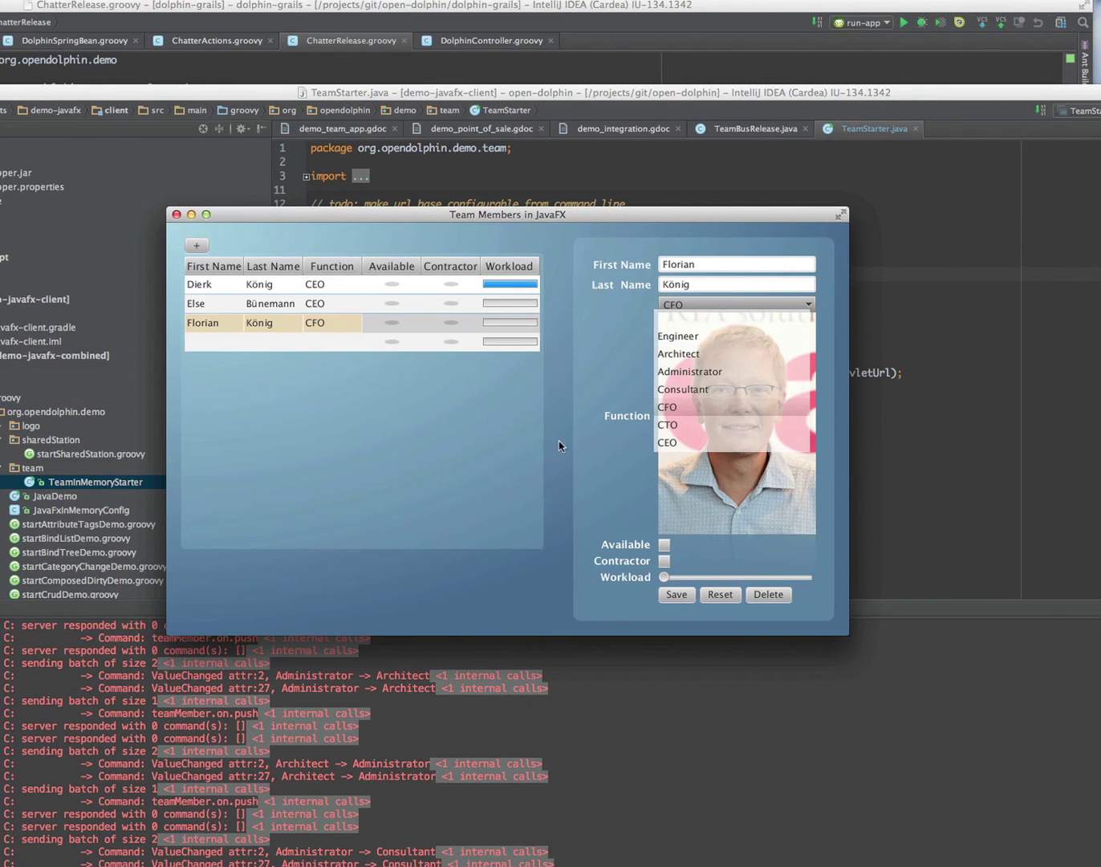
Step: Keep CFO as the function, select the new member's row, and mark them as available
left_click(588, 444)
left_click(394, 323)
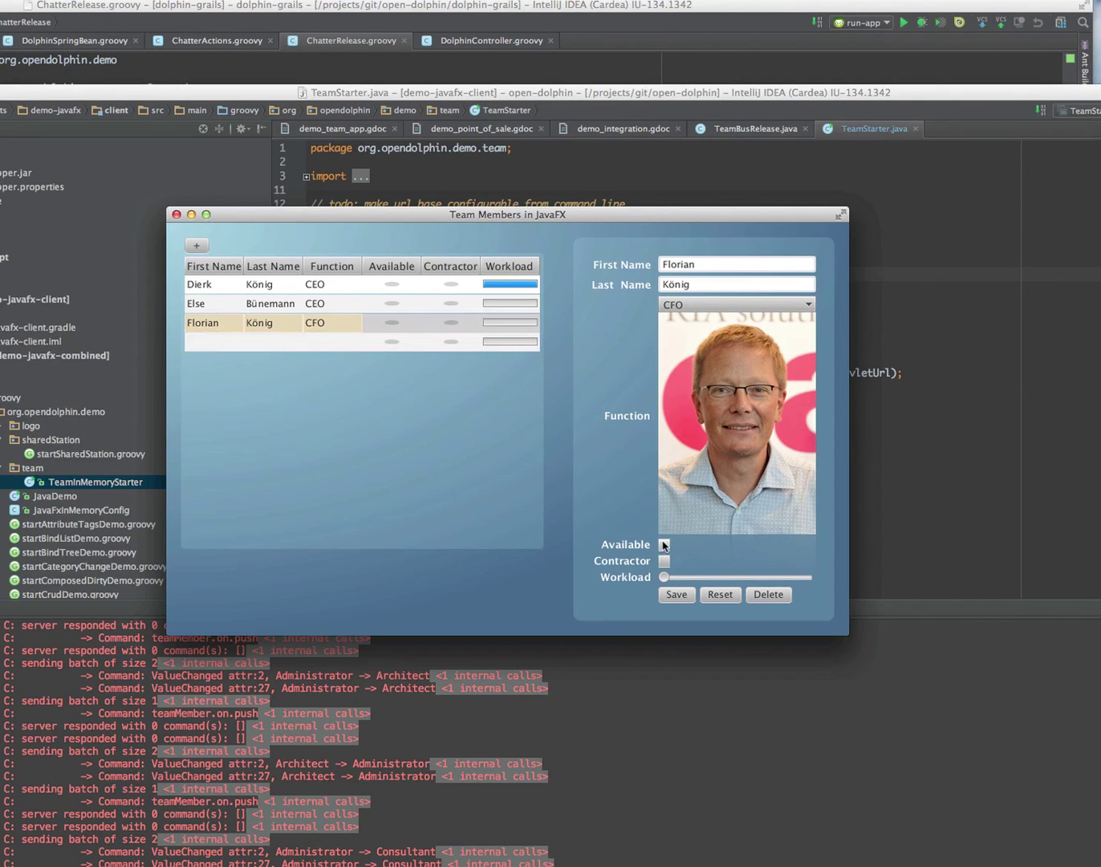
left_click(393, 325)
left_click(393, 326)
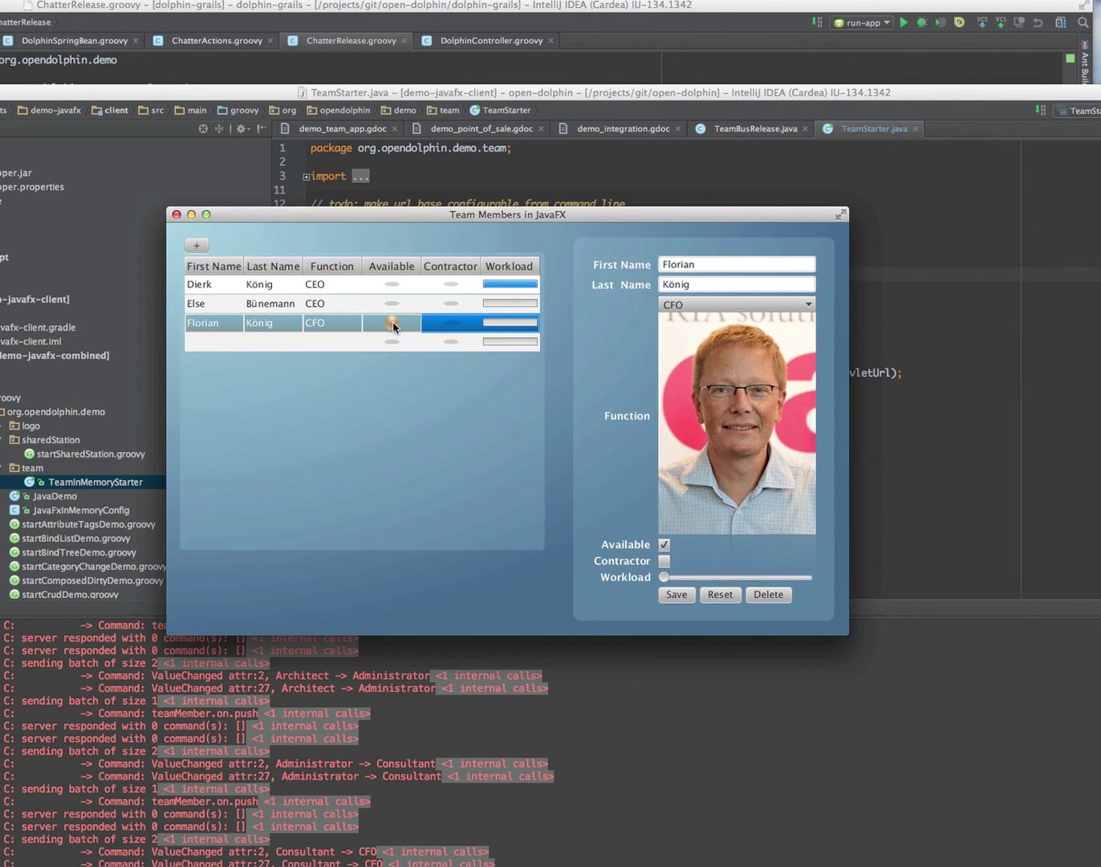
left_click(394, 325)
left_click(393, 326)
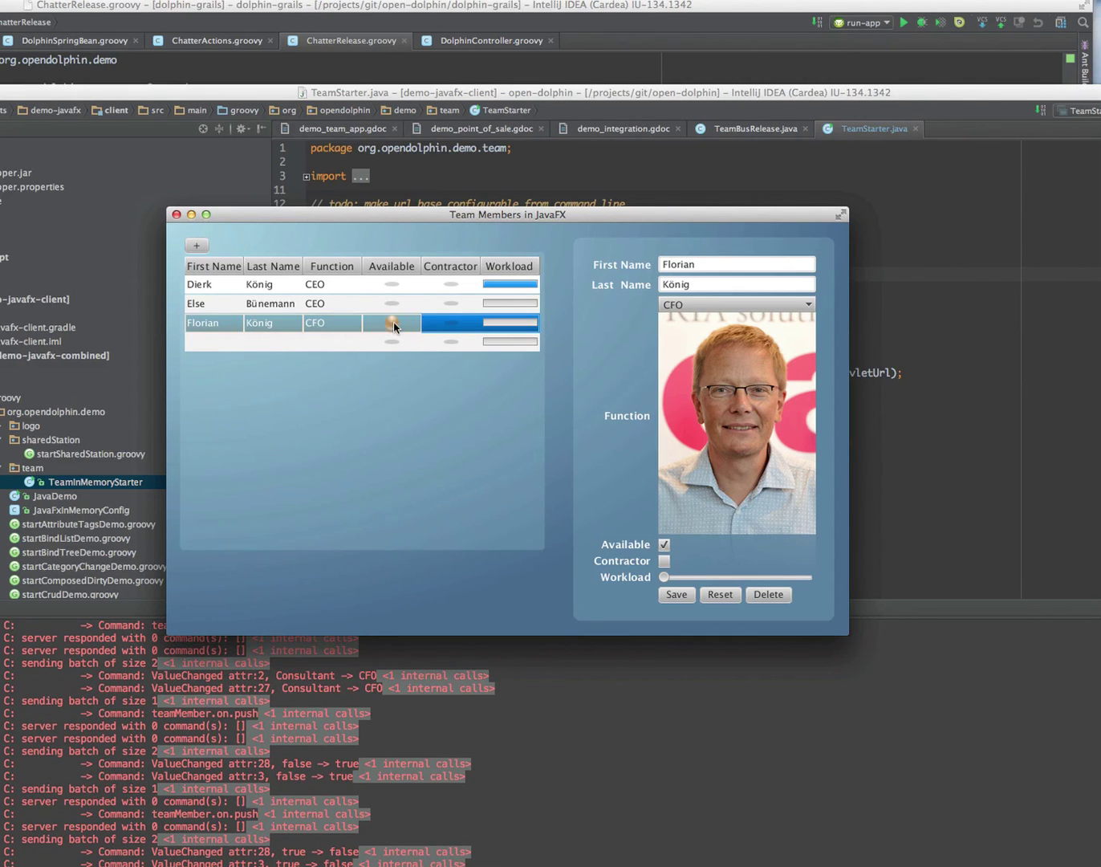
left_click(394, 326)
left_click(394, 325)
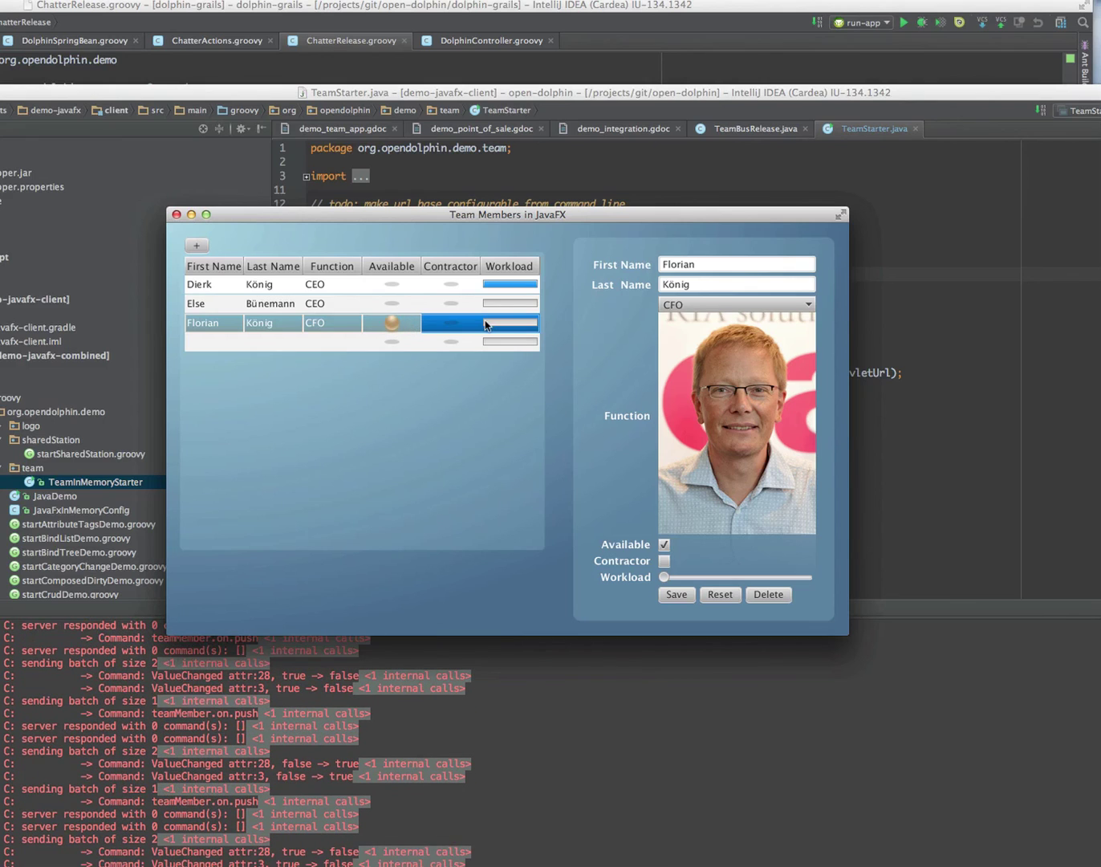
Step: Mark the new CFO as a contractor, confirm availability is on, and save the record
left_click(452, 325)
left_click(453, 325)
left_click(453, 325)
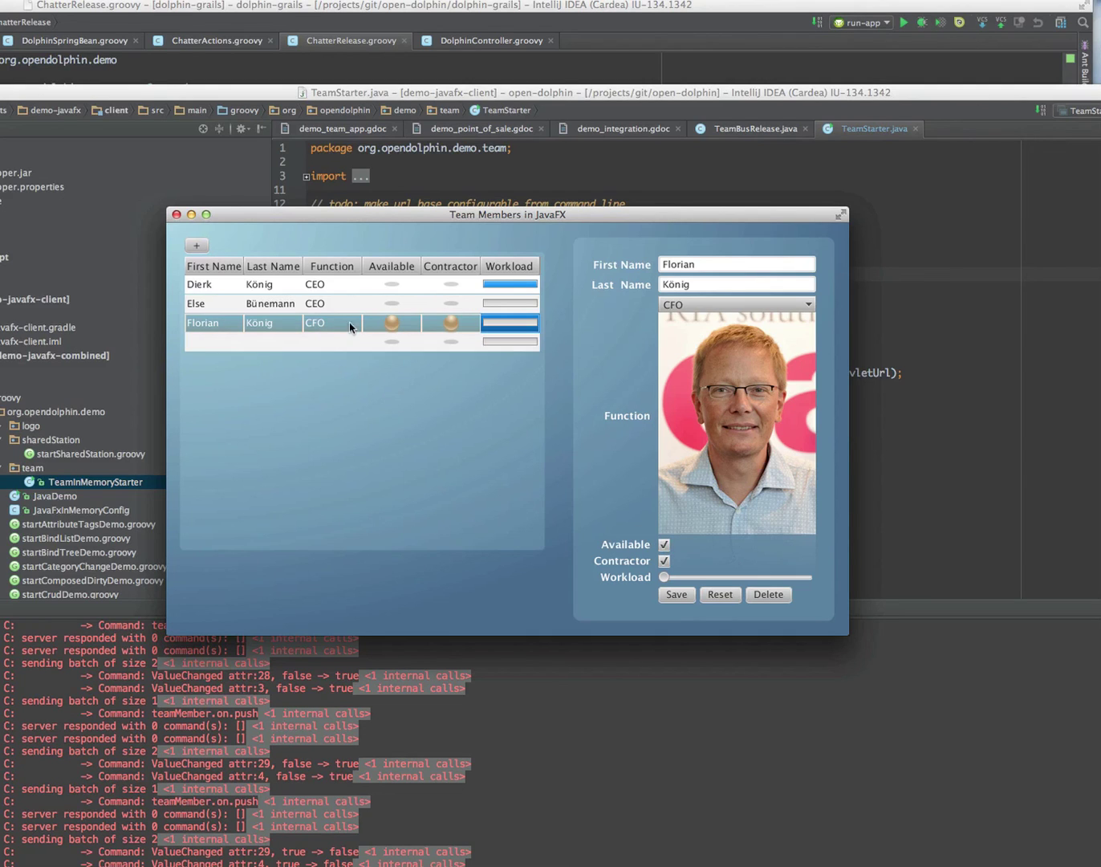
left_click(664, 545)
left_click(664, 544)
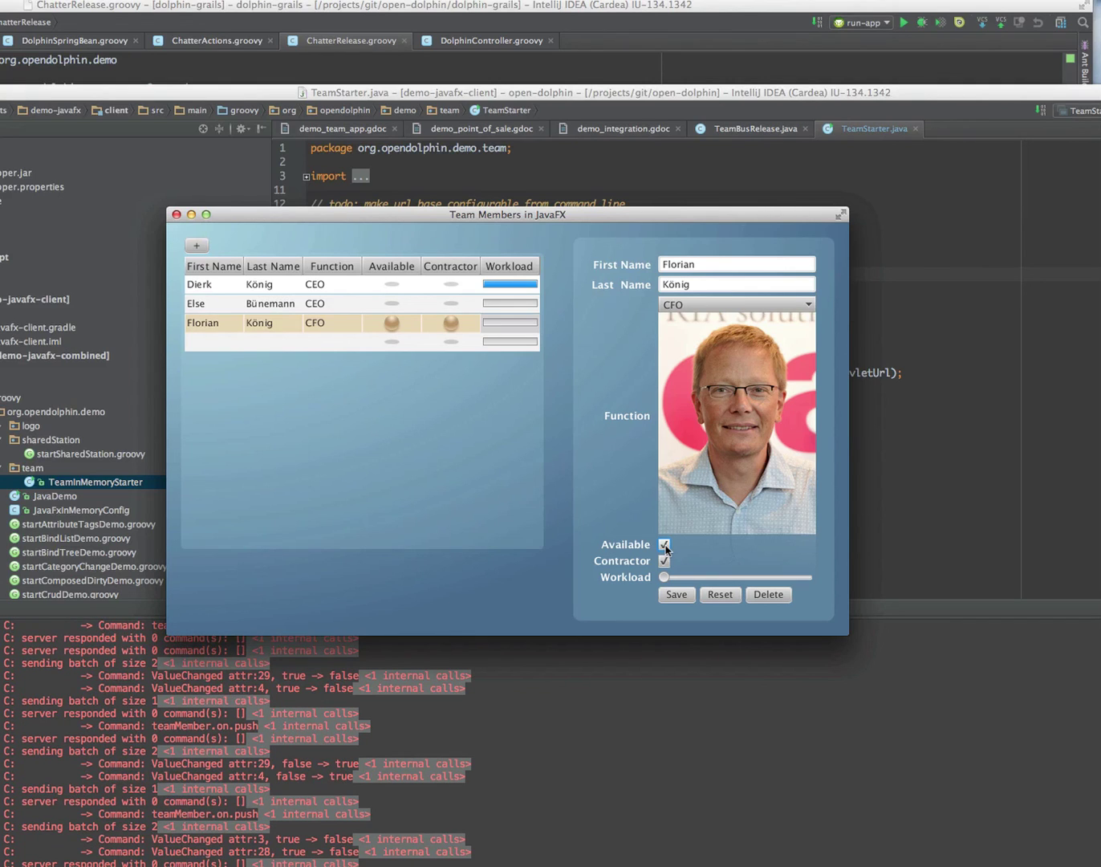
left_click(680, 597)
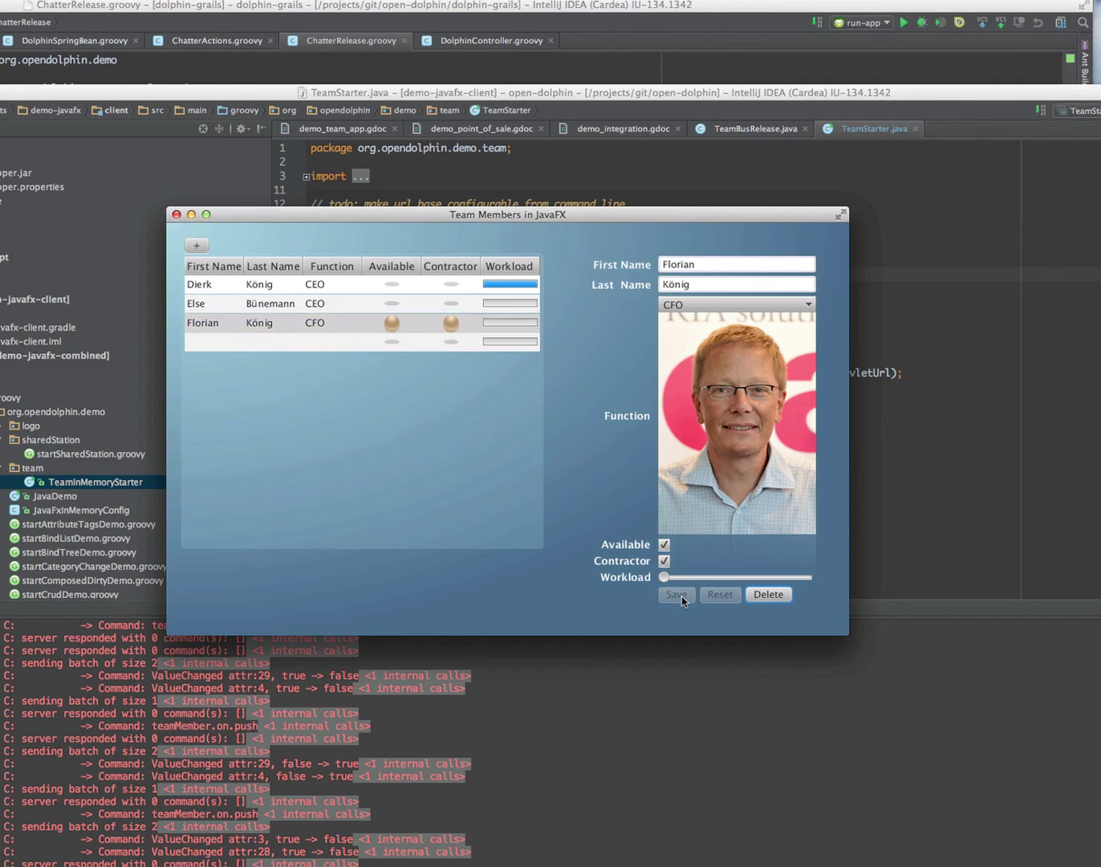
Step: Delete the empty fourth row from the team list, then select the CFO's row
left_click(364, 345)
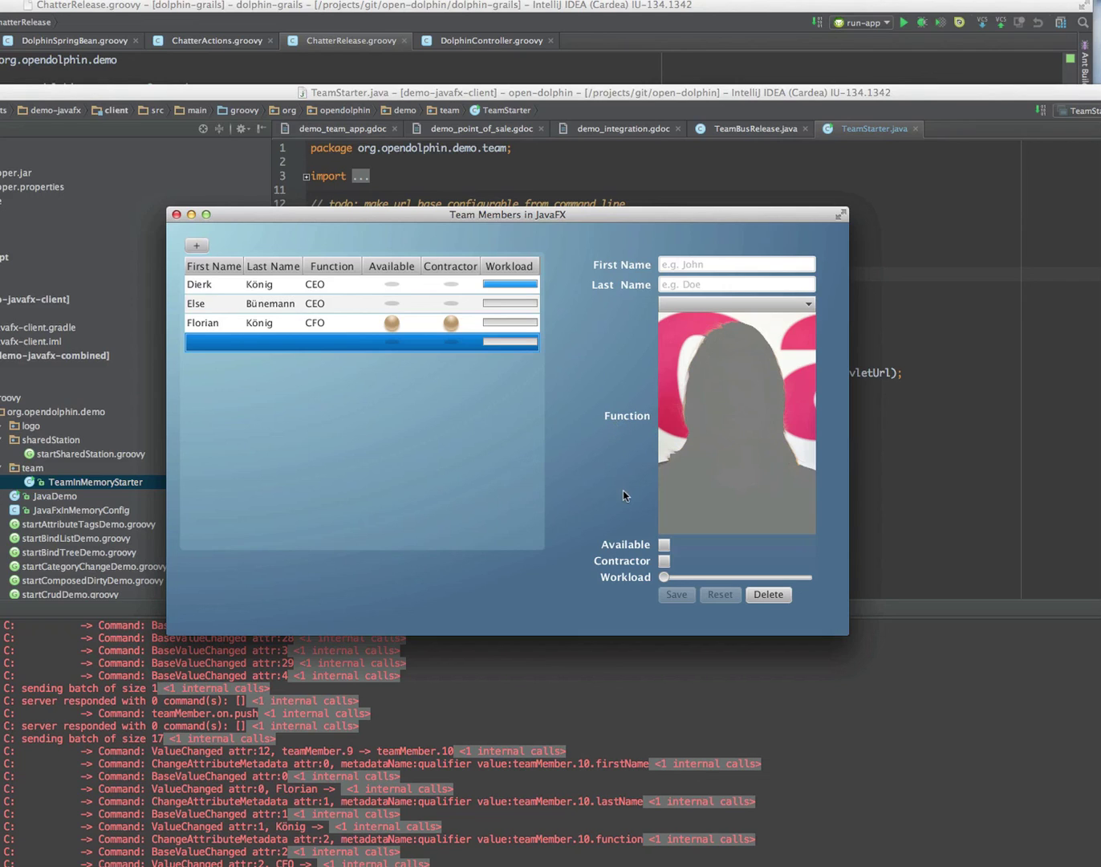
left_click(784, 599)
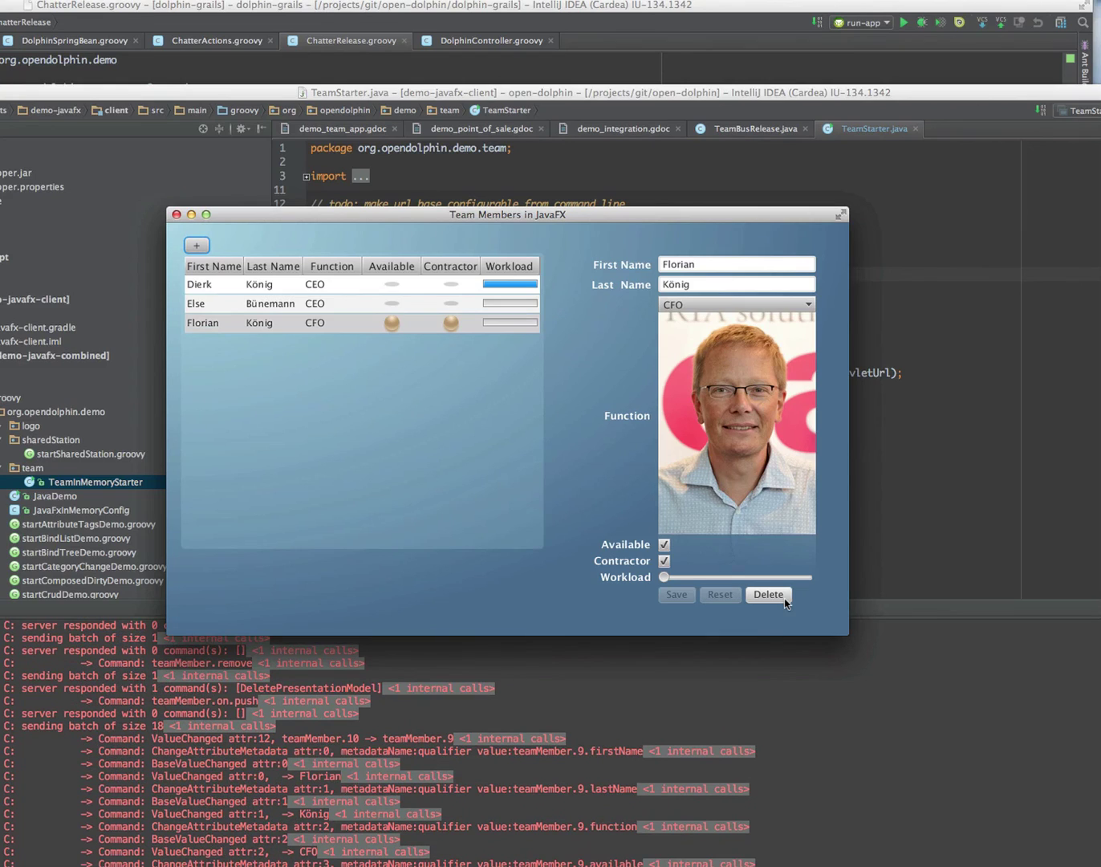
left_click(343, 329)
Step: Close the JavaFX client and open the Master-Detail Demo in plain JavaScript in a new Safari tab
left_click(176, 214)
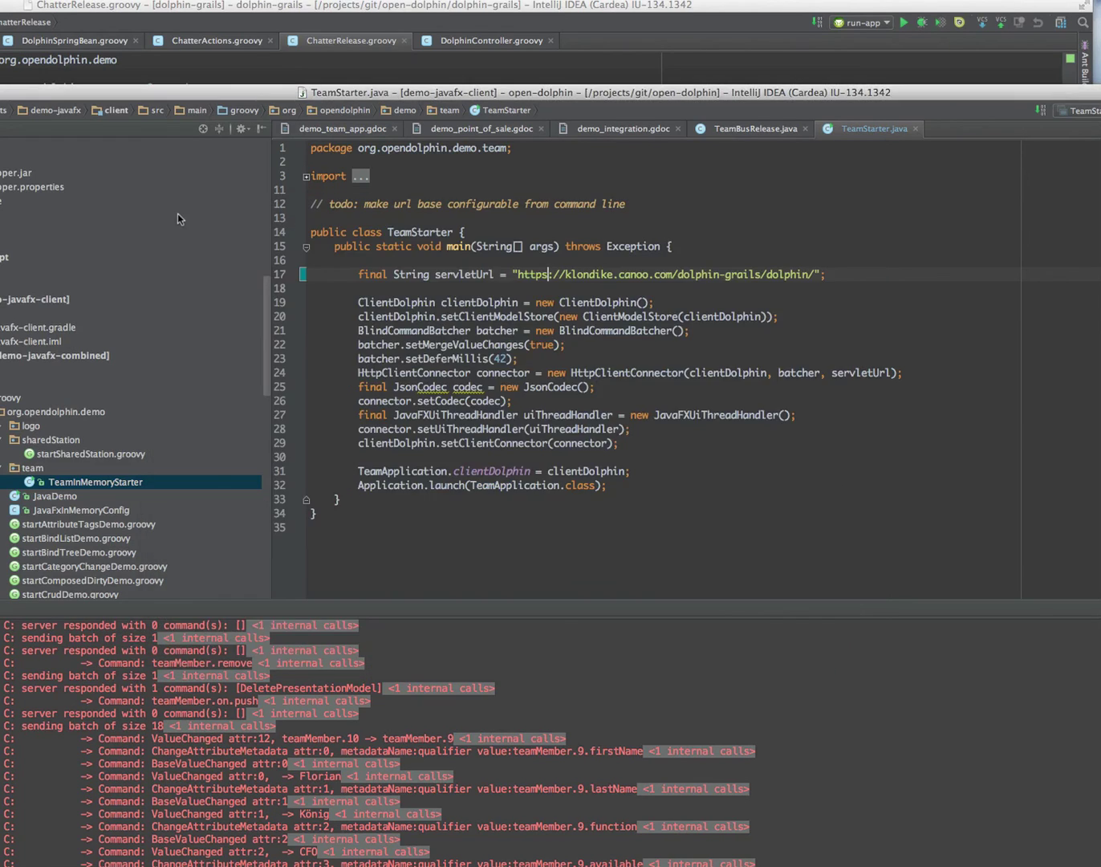
key("super+Tab")
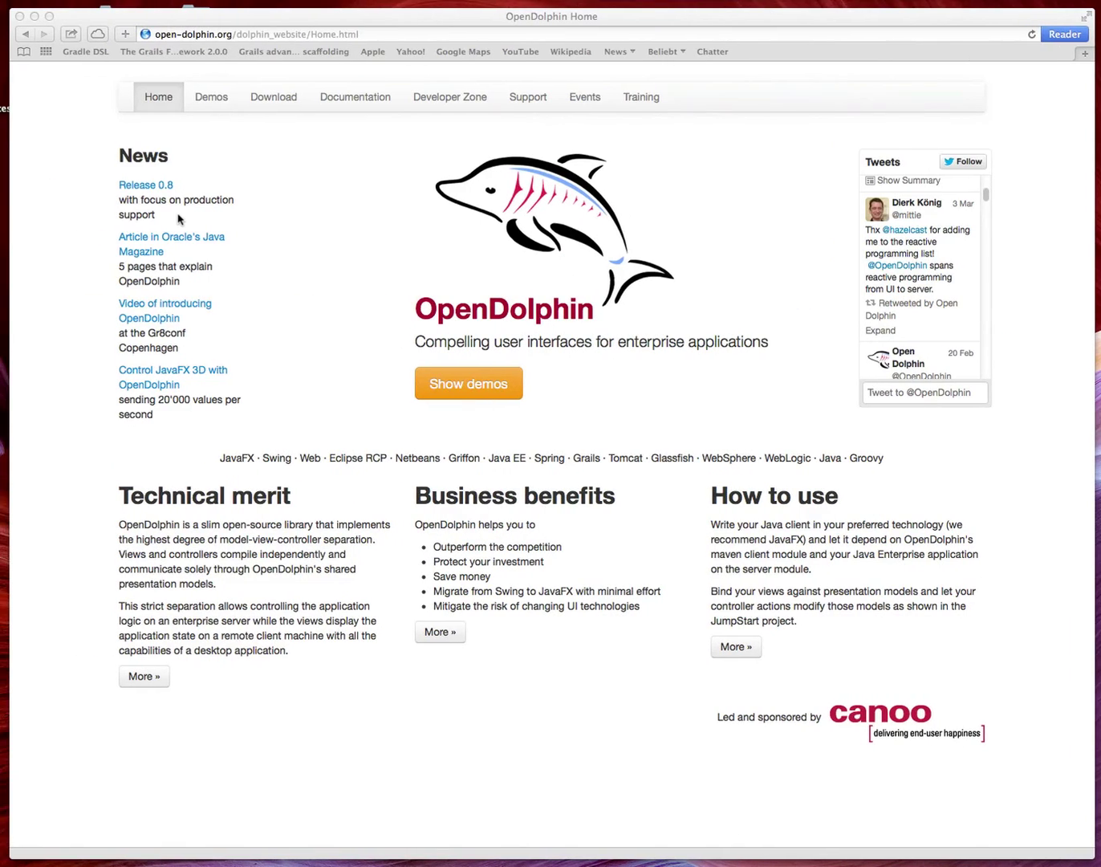
left_click(1090, 58)
left_click(1088, 56)
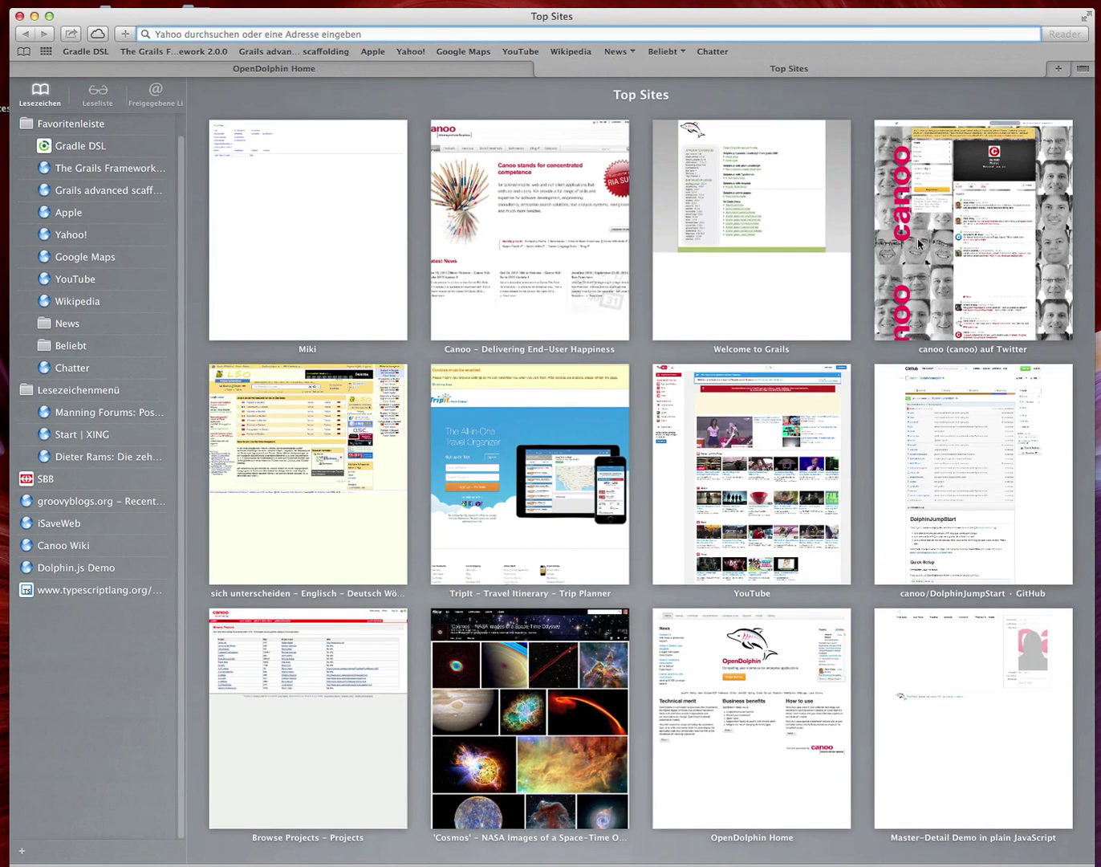
left_click(936, 741)
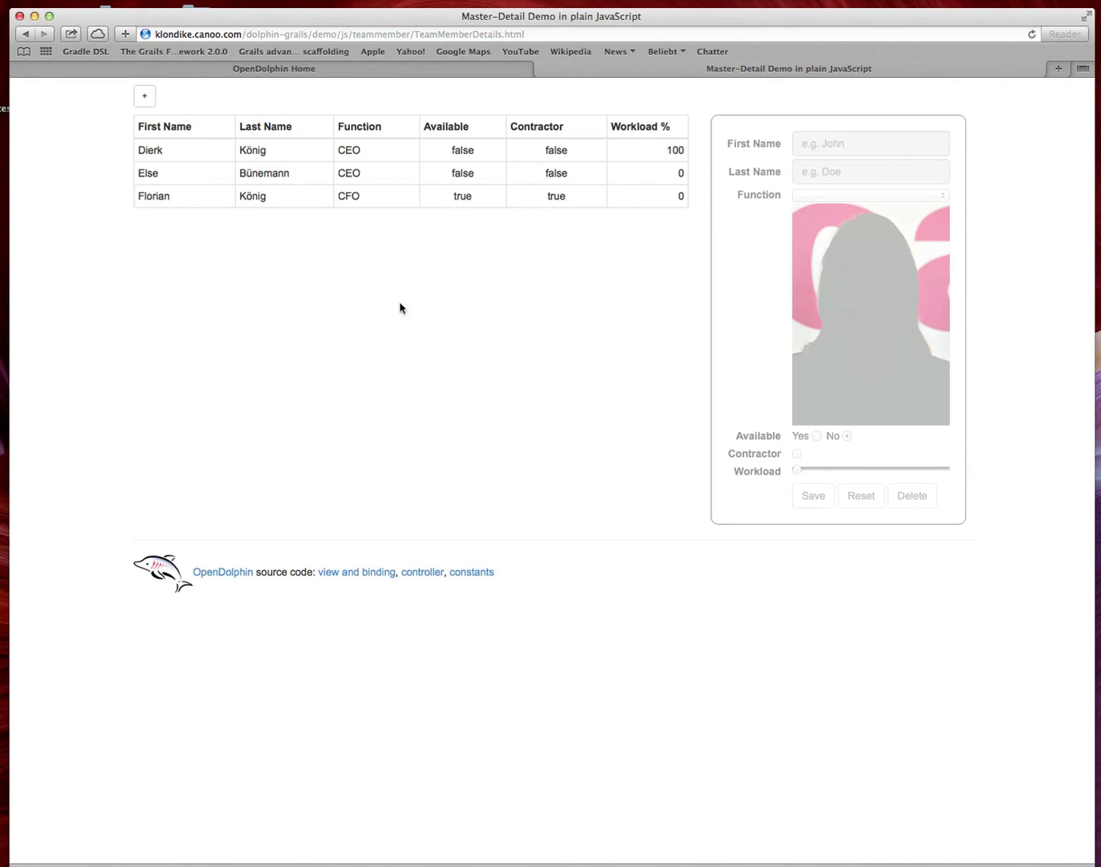
Step: View the details of both CEOs and the synced new CFO in the web demo
left_click(303, 152)
left_click(319, 177)
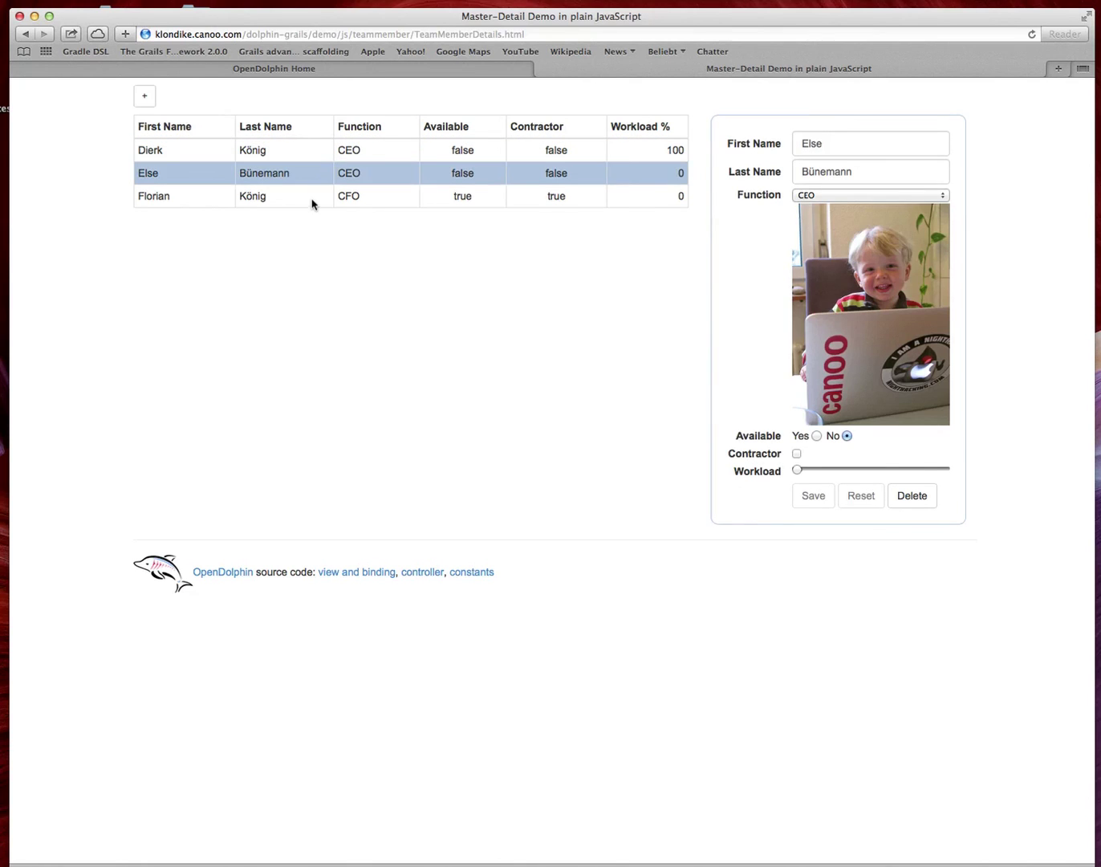
left_click(312, 204)
left_click(314, 180)
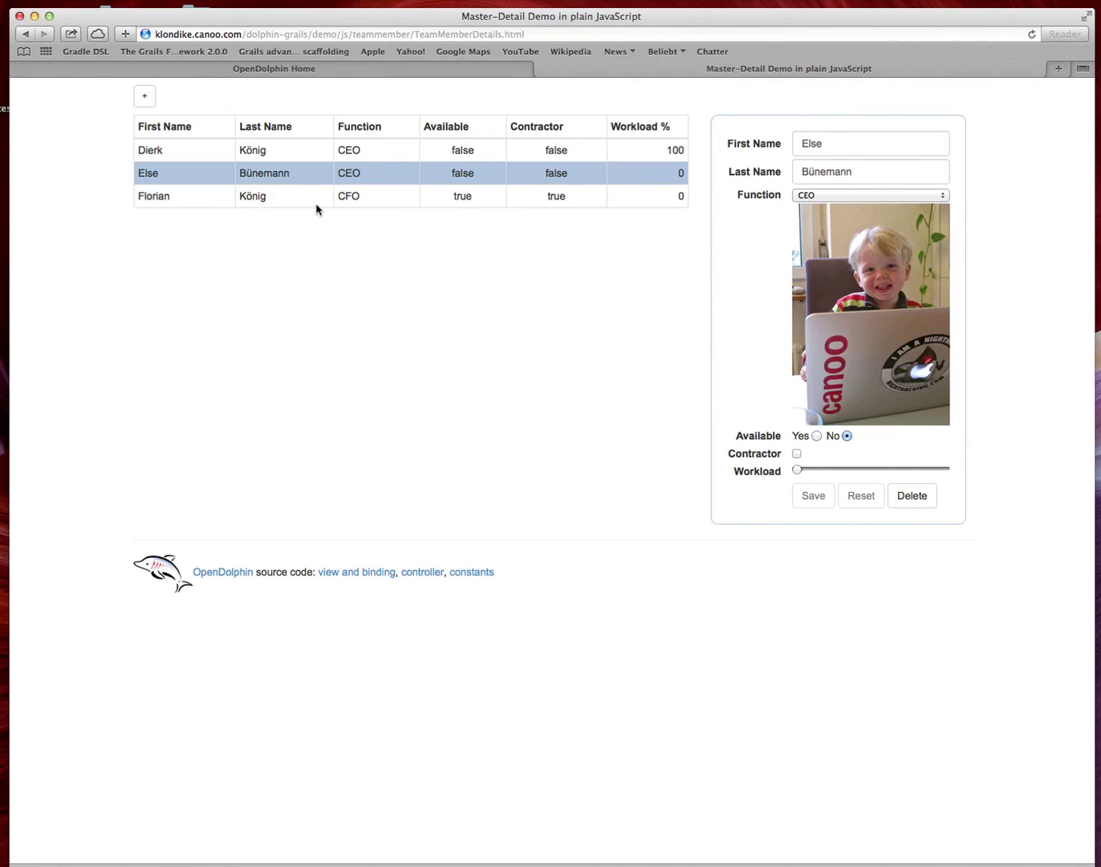